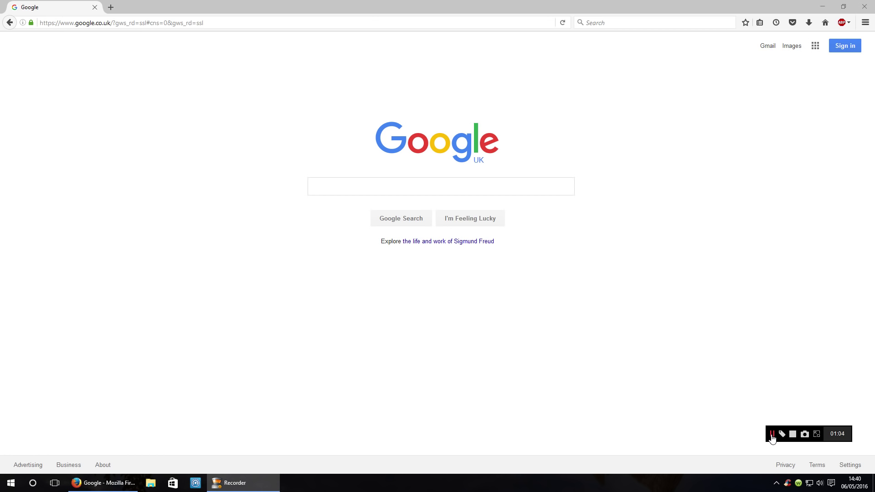
# Step: Select the Google homepage URL in the Firefox address bar so it can be replaced
pyautogui.click(386, 20)
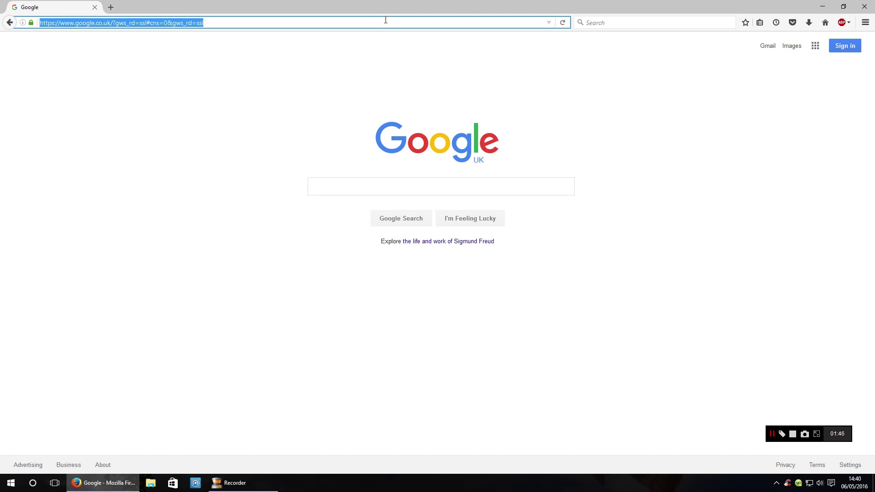
# Step: Go to the router admin address 192.168.0.1
pyautogui.write('19')
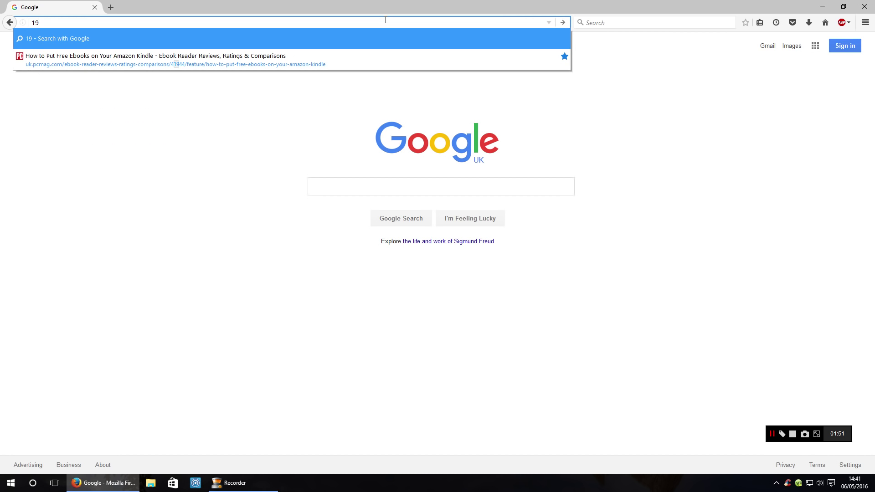
pyautogui.write('2.168')
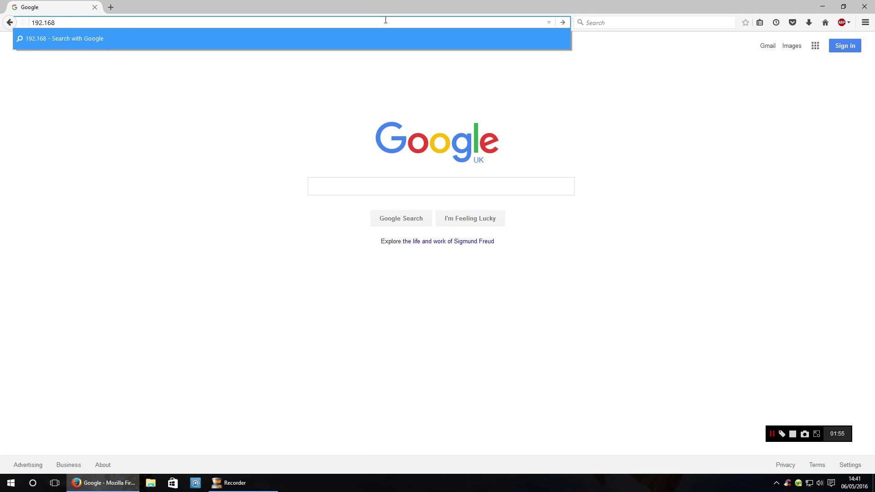
pyautogui.write('.0')
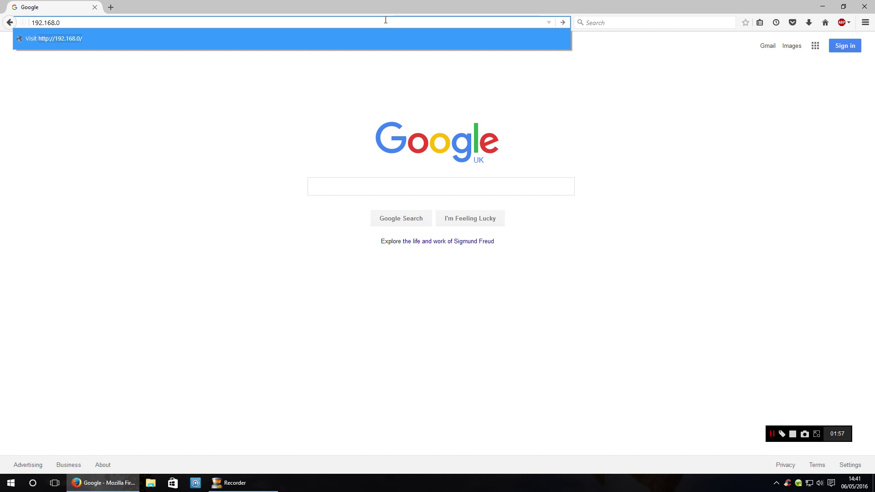
pyautogui.write('.1')
pyautogui.press('Return')
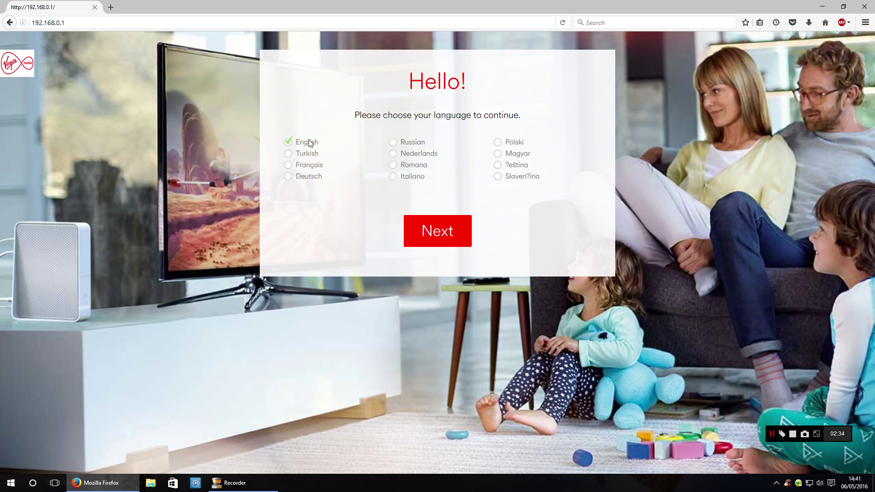
# Step: Continue in English to the Welcome sign-in page and enter the modem settings password
pyautogui.click(438, 236)
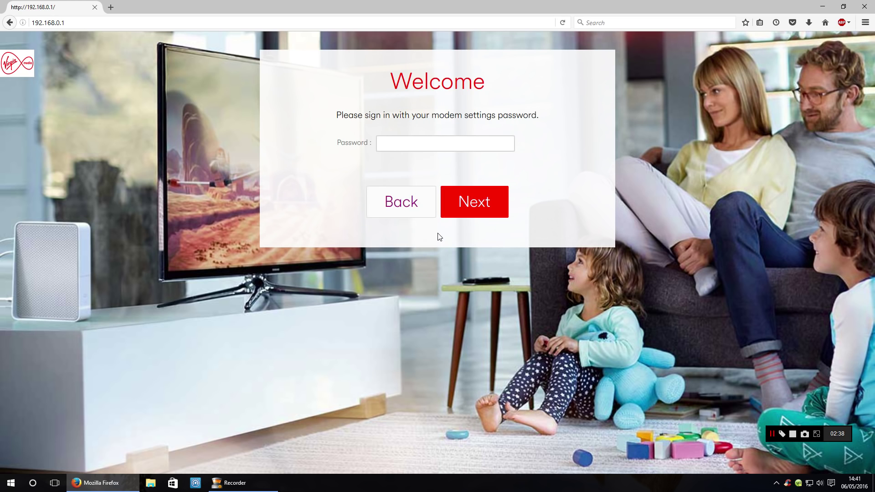
pyautogui.click(418, 142)
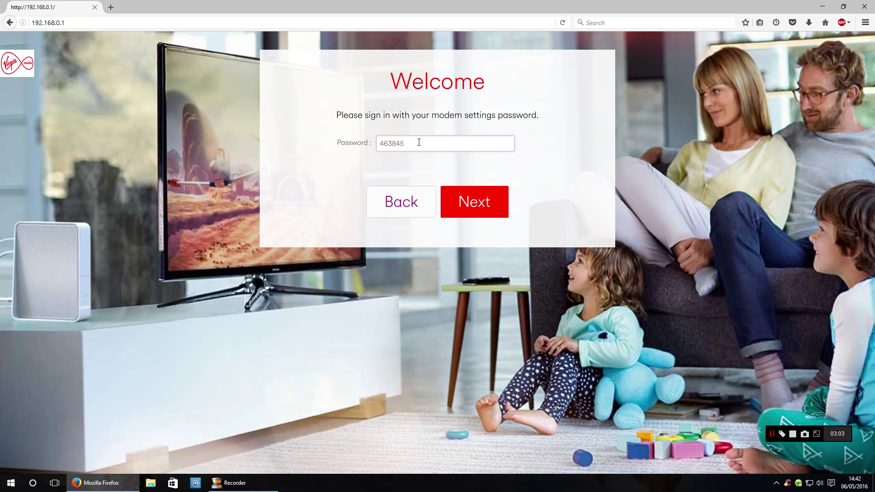
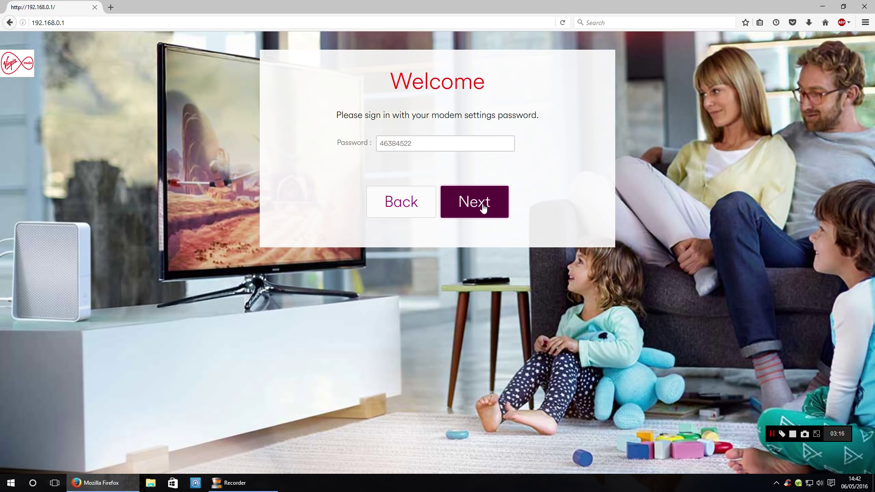
# Step: Sign in with the modem settings password and skip setting a new password
pyautogui.click(483, 208)
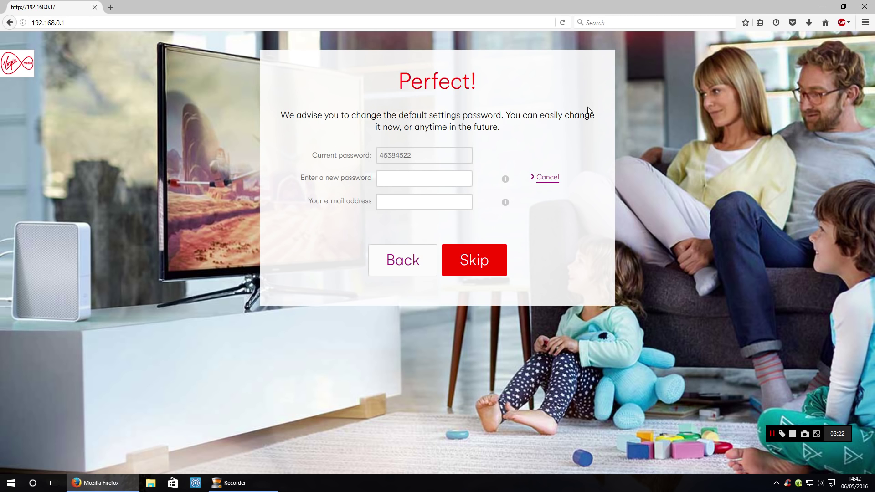
pyautogui.click(440, 177)
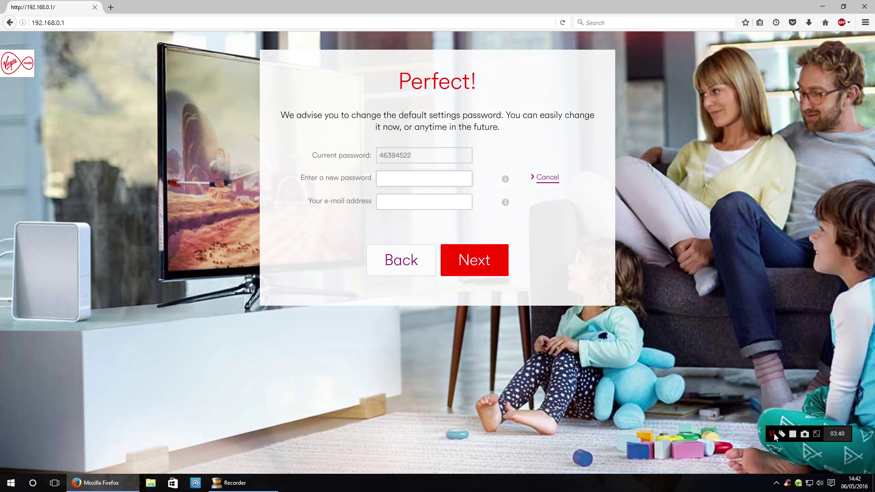
pyautogui.click(774, 434)
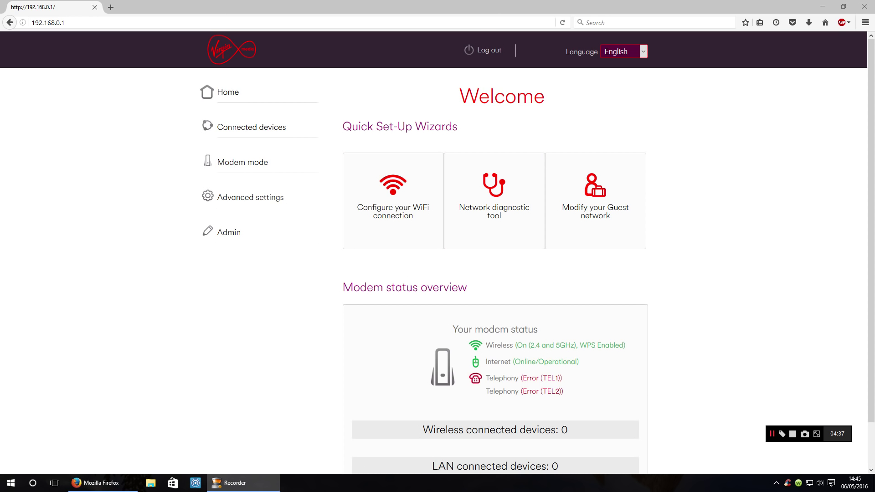
pyautogui.scroll(-2, 538, 378)
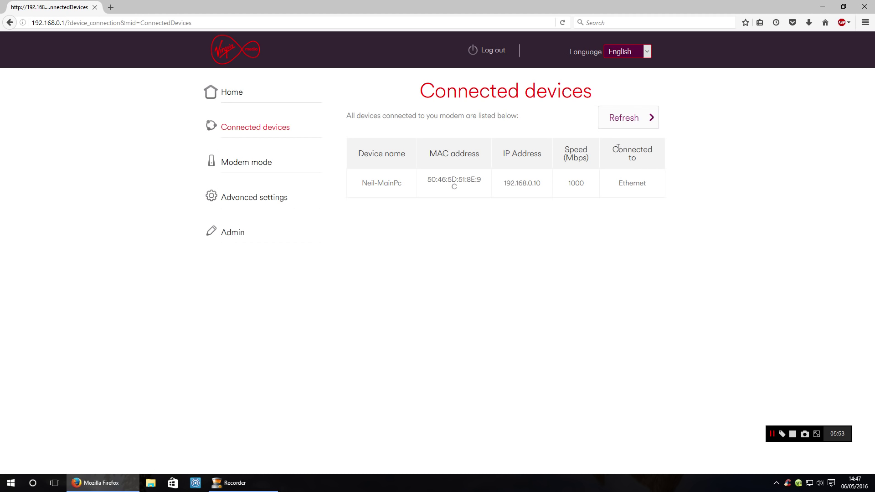
# Step: View the Modem mode page showing Router Mode and expand Advanced settings
pyautogui.click(235, 163)
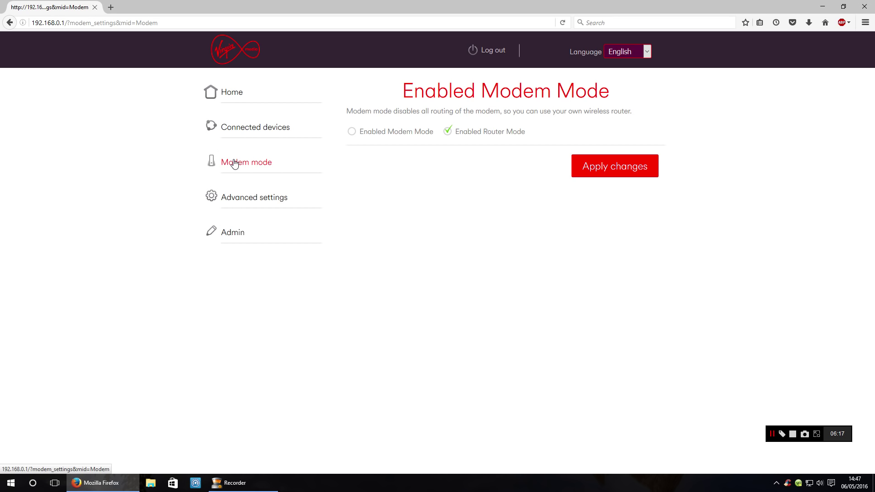
pyautogui.click(276, 204)
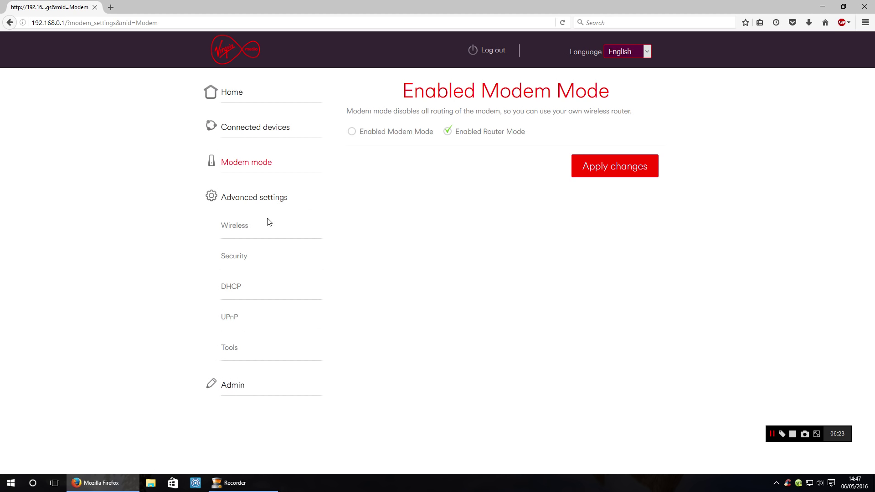
# Step: On the Wireless signal page, give 2.4GHz manual Channel 7 and 20/40 MHz channel width
pyautogui.click(238, 231)
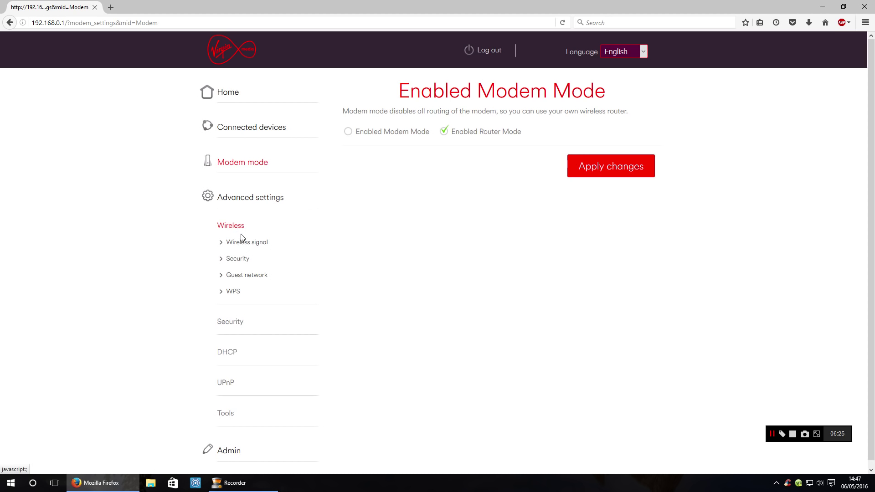
pyautogui.click(250, 243)
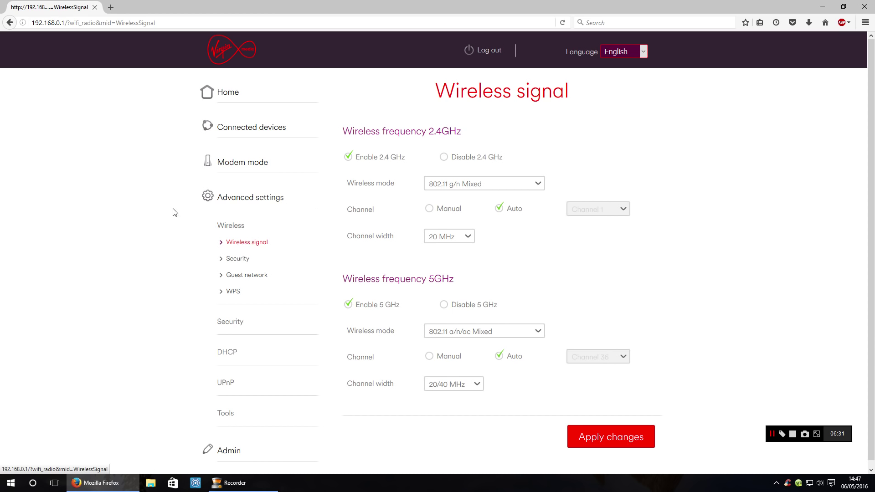
pyautogui.click(432, 212)
pyautogui.click(591, 213)
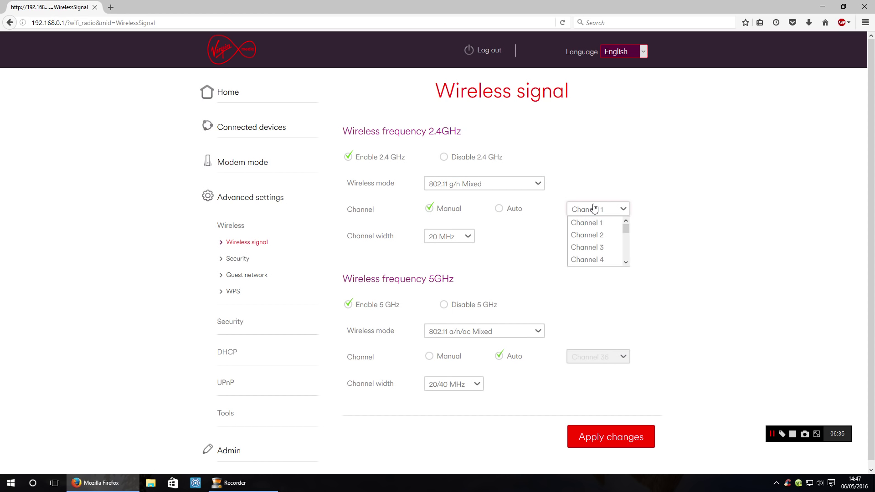
pyautogui.click(626, 263)
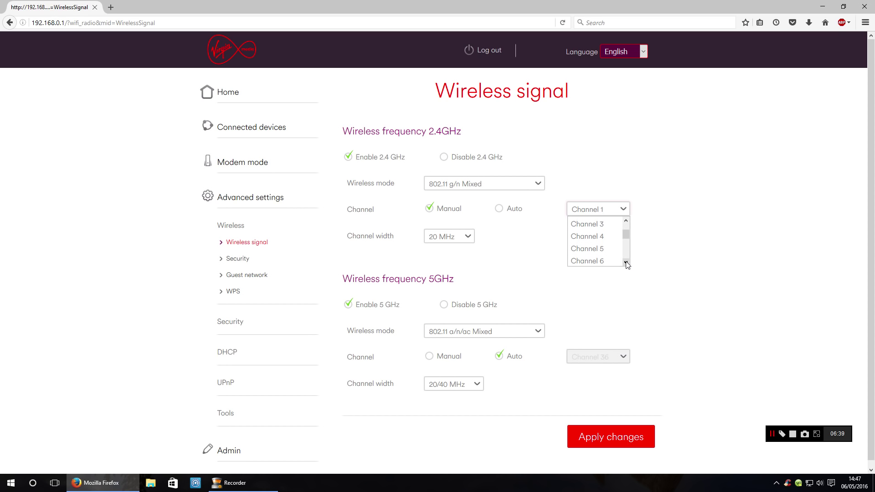
pyautogui.click(626, 263)
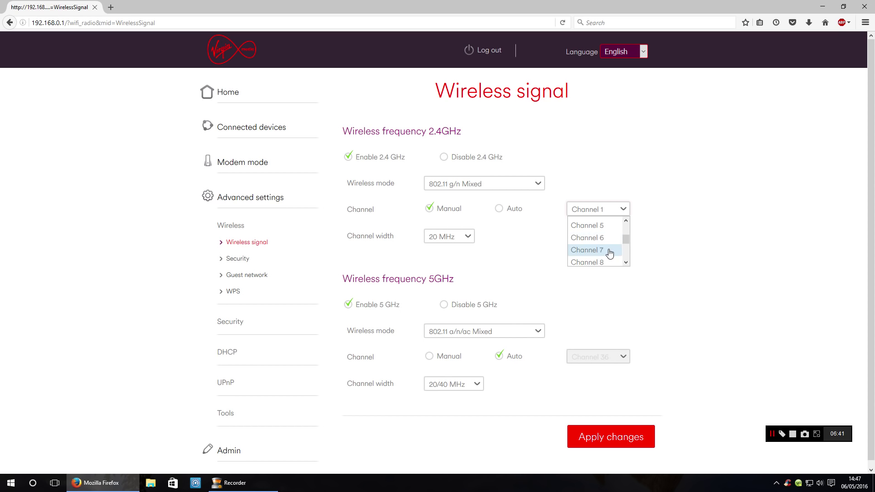
pyautogui.click(610, 252)
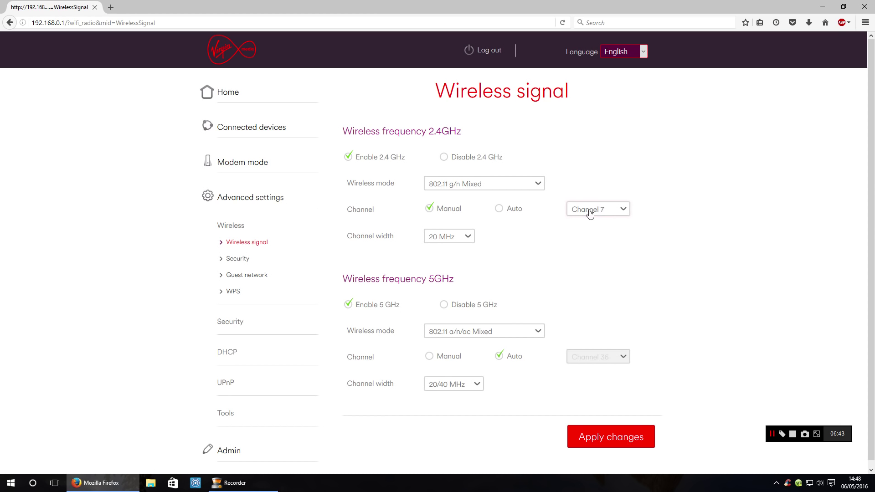
pyautogui.click(454, 238)
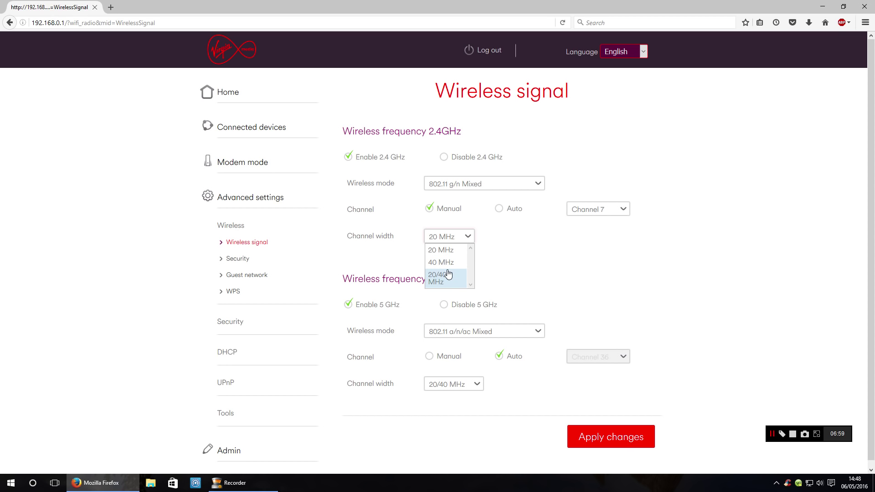
pyautogui.click(446, 281)
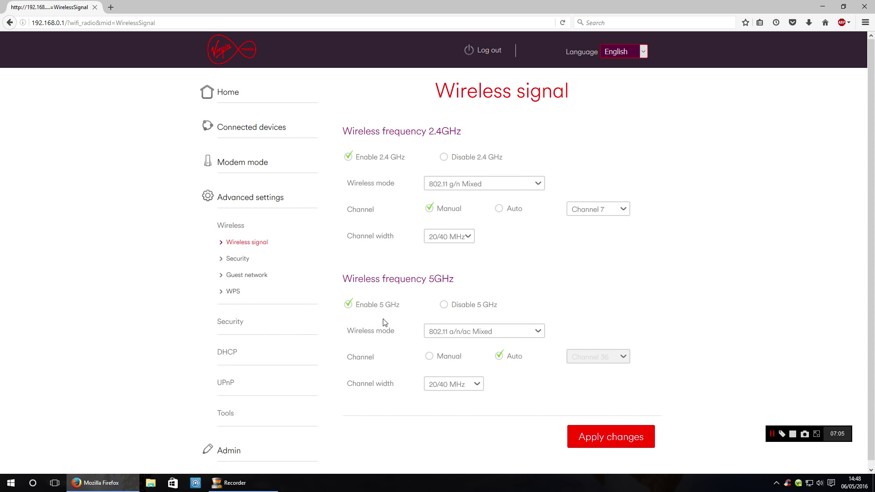
# Step: Keep the 5GHz wireless mode at 802.11 a/n/ac Mixed
pyautogui.click(500, 335)
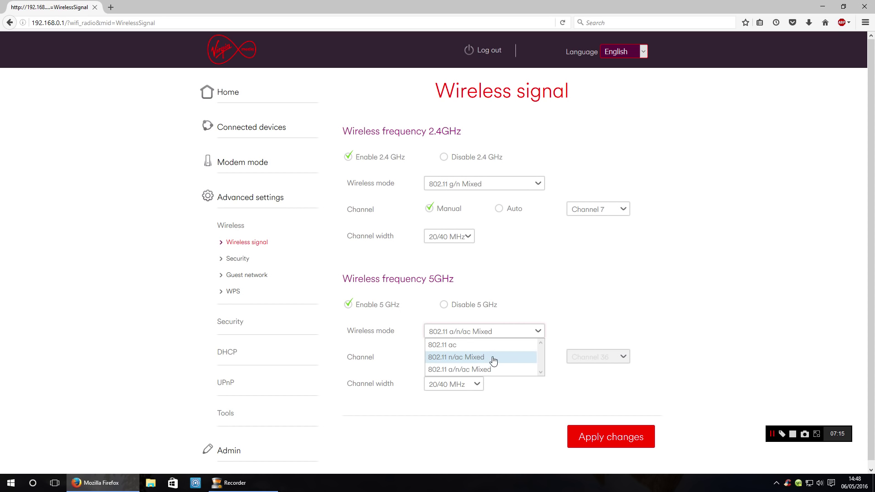
pyautogui.click(505, 370)
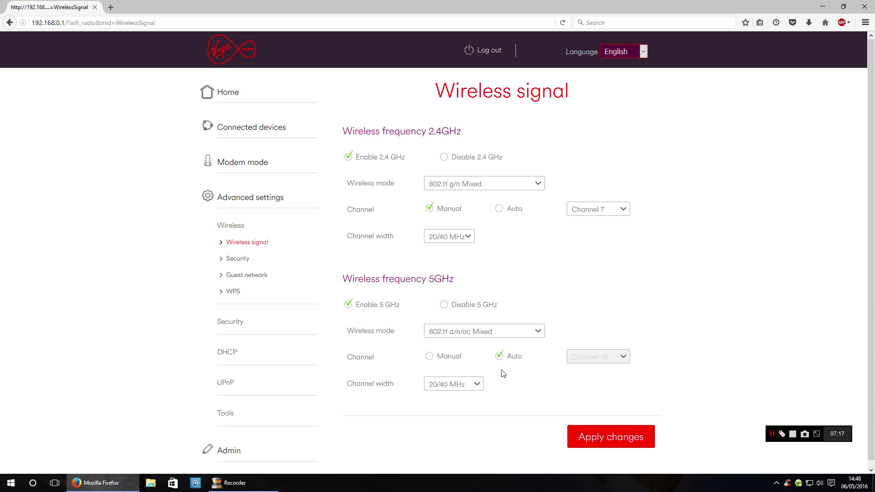
pyautogui.click(495, 333)
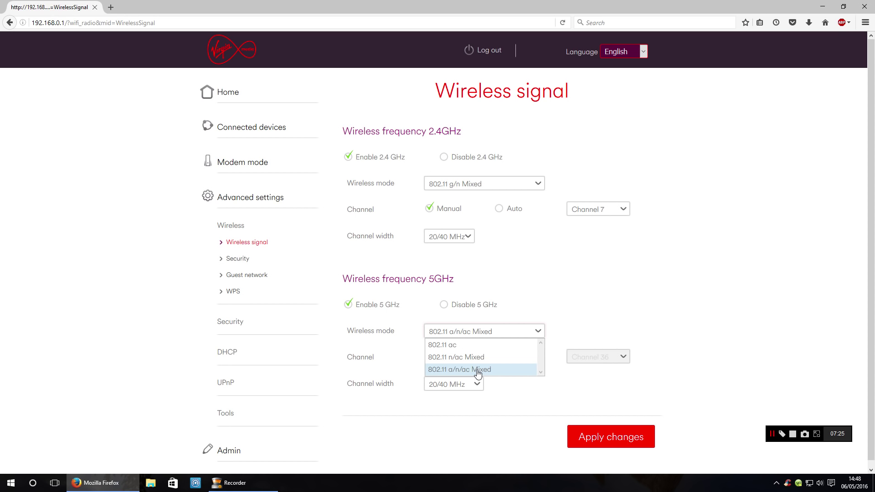
pyautogui.click(481, 372)
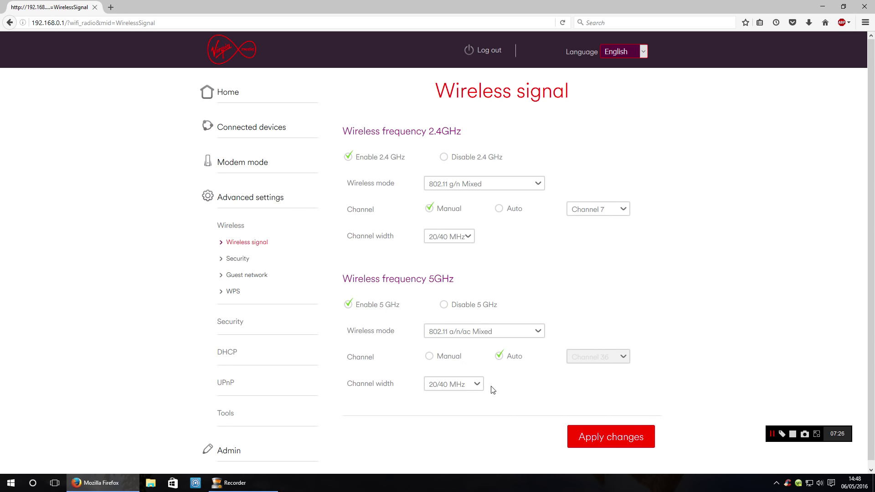
pyautogui.click(488, 332)
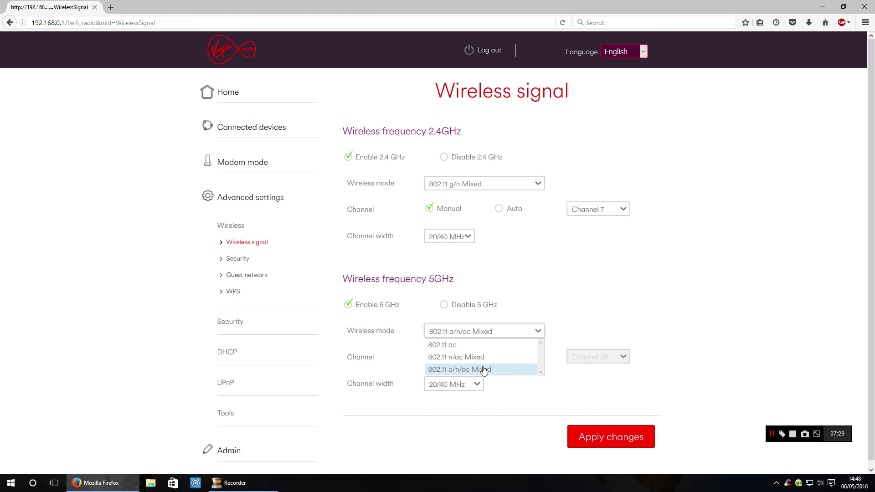
pyautogui.click(482, 372)
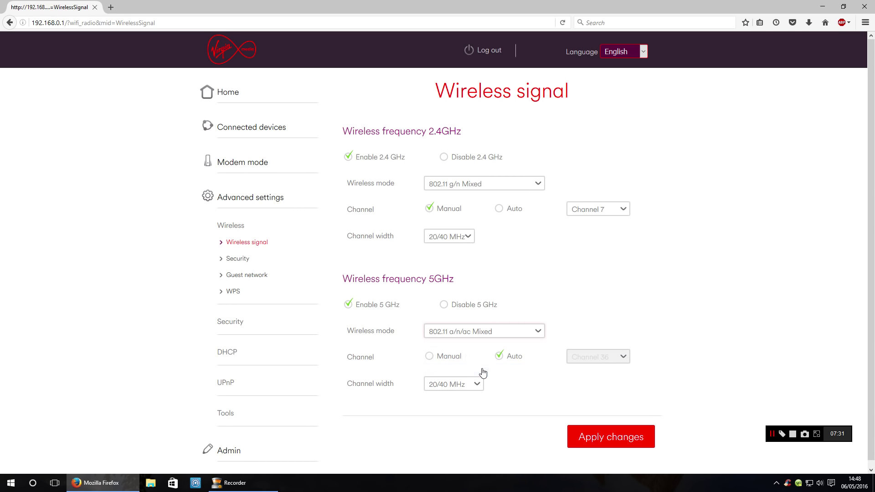
# Step: Browse the 5GHz manual channel list, then return the 5GHz channel to automatic
pyautogui.click(429, 357)
pyautogui.click(620, 359)
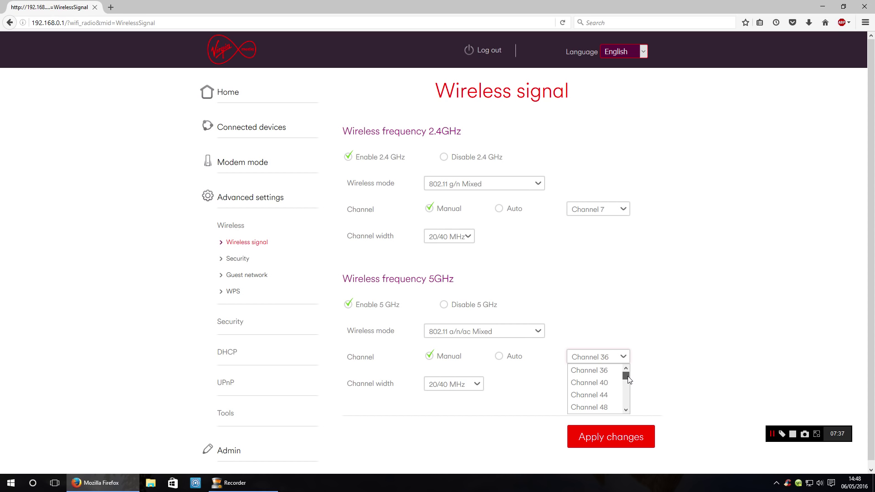
pyautogui.moveTo(629, 379); pyautogui.dragTo(626, 413)
pyautogui.scroll(5, 619, 405)
pyautogui.click(617, 371)
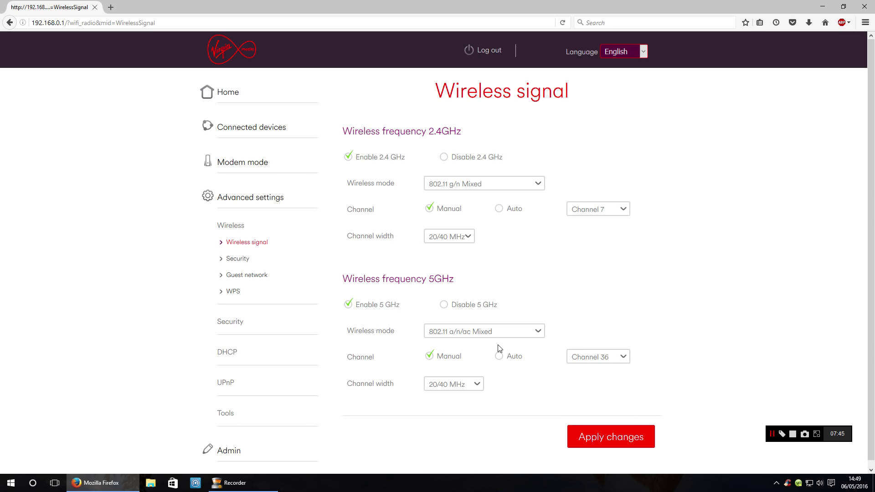
pyautogui.click(499, 359)
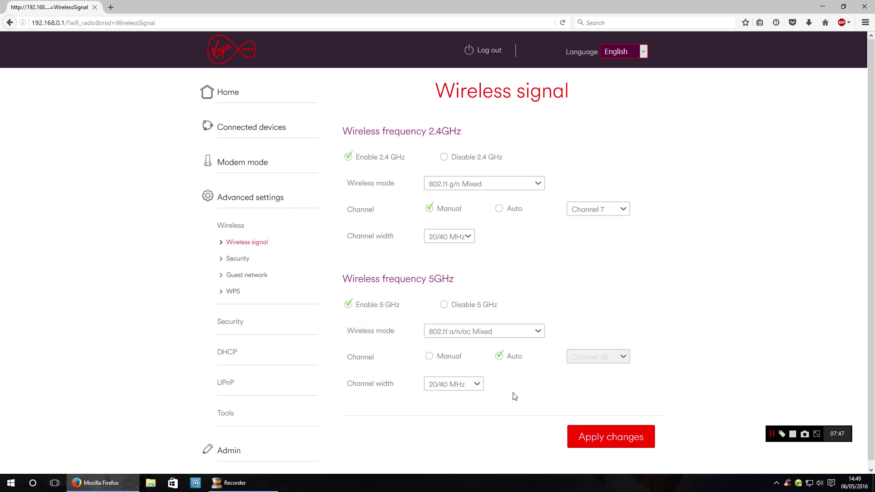
# Step: Set the 5GHz channel width to 20/40/80 MHz, save, and go to wireless Security
pyautogui.click(477, 388)
pyautogui.click(474, 412)
pyautogui.click(455, 384)
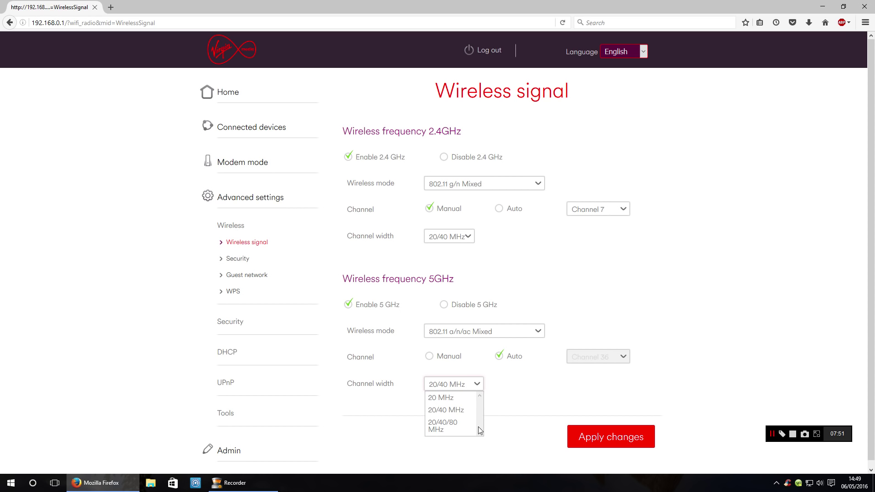
pyautogui.click(449, 430)
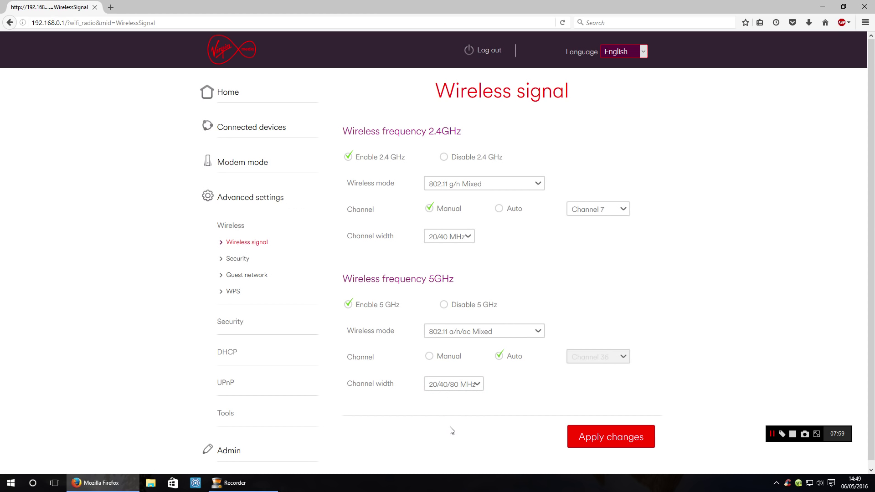
pyautogui.click(461, 384)
pyautogui.scroll(-1, 457, 425)
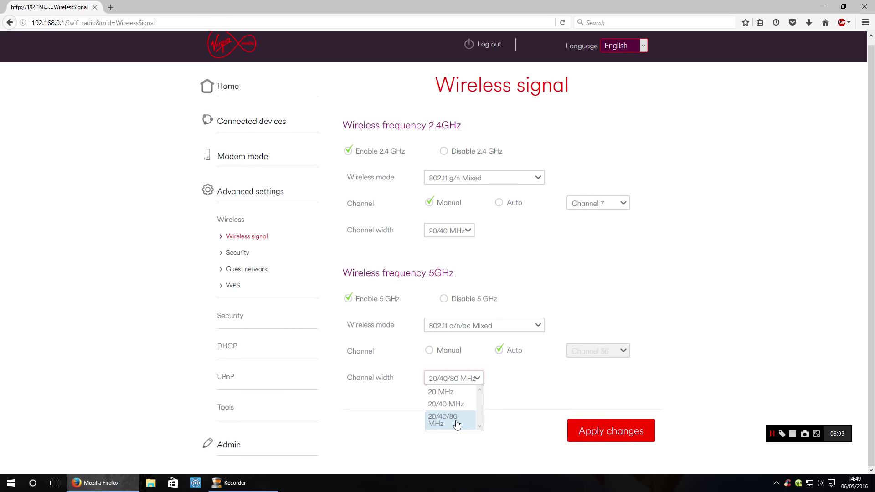
pyautogui.click(455, 423)
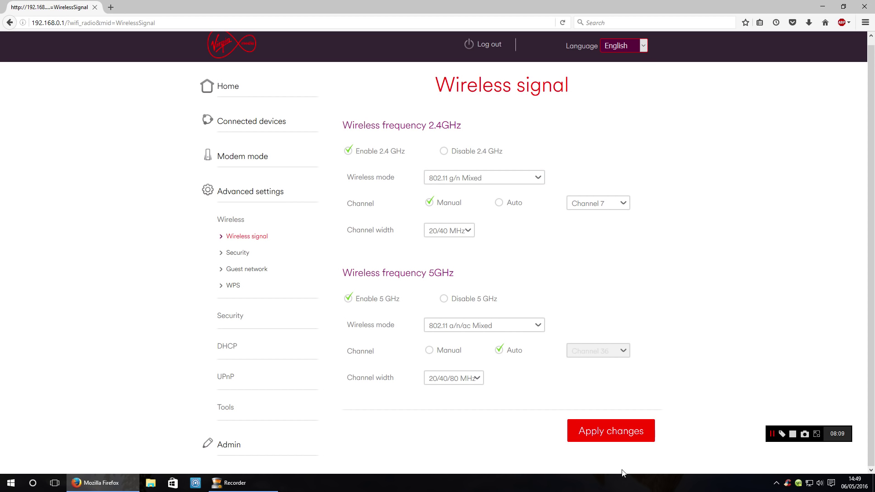
pyautogui.click(622, 436)
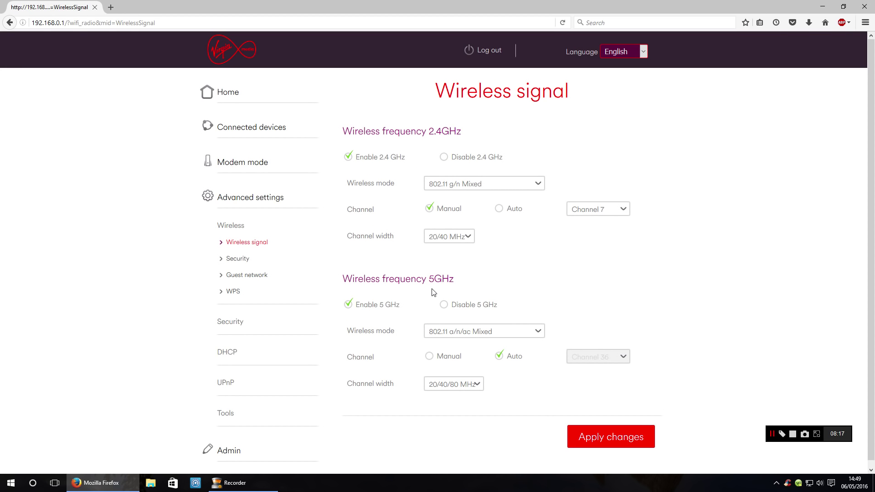
pyautogui.click(241, 260)
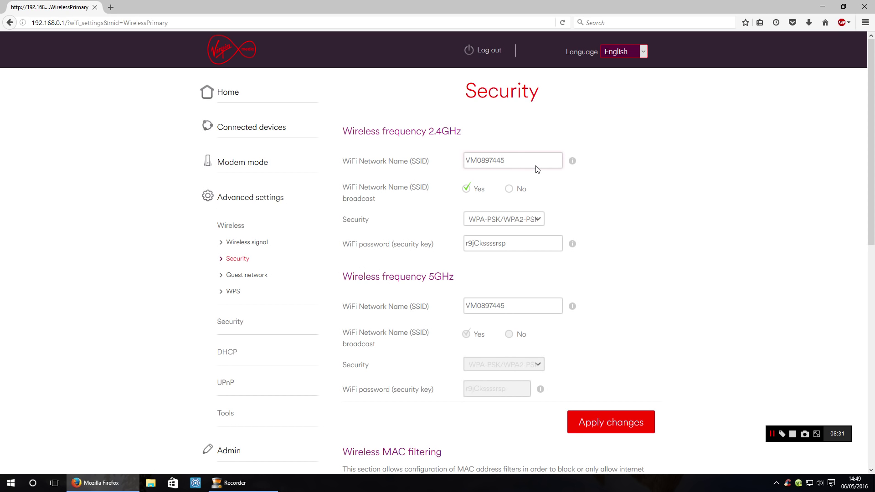
# Step: Choose WPA2-PSK as the 2.4GHz security mode
pyautogui.click(532, 223)
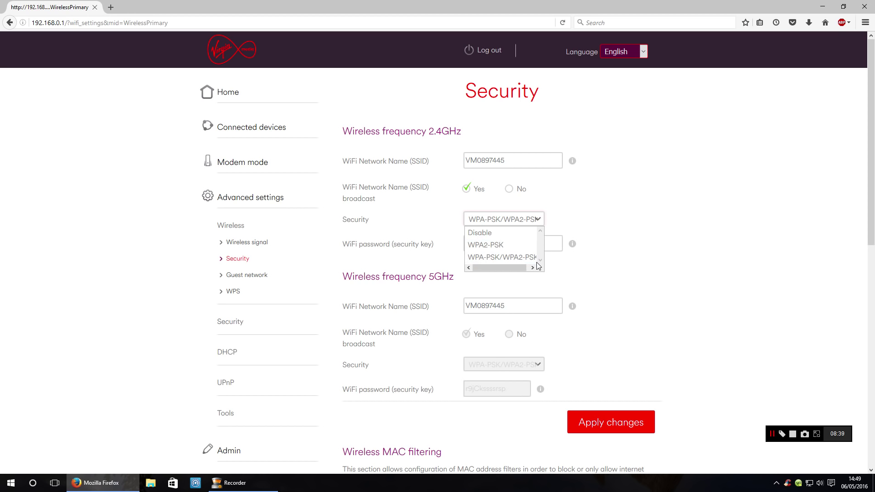
pyautogui.moveTo(520, 270); pyautogui.dragTo(504, 283)
pyautogui.click(505, 283)
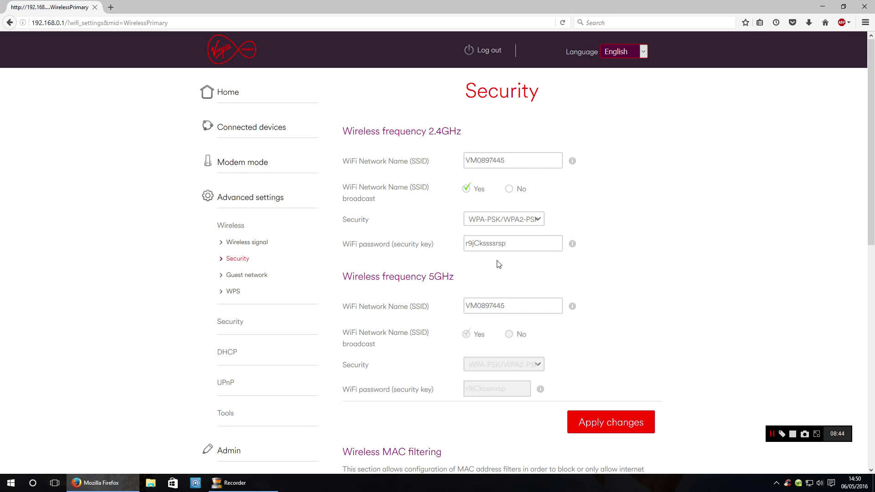
pyautogui.click(504, 219)
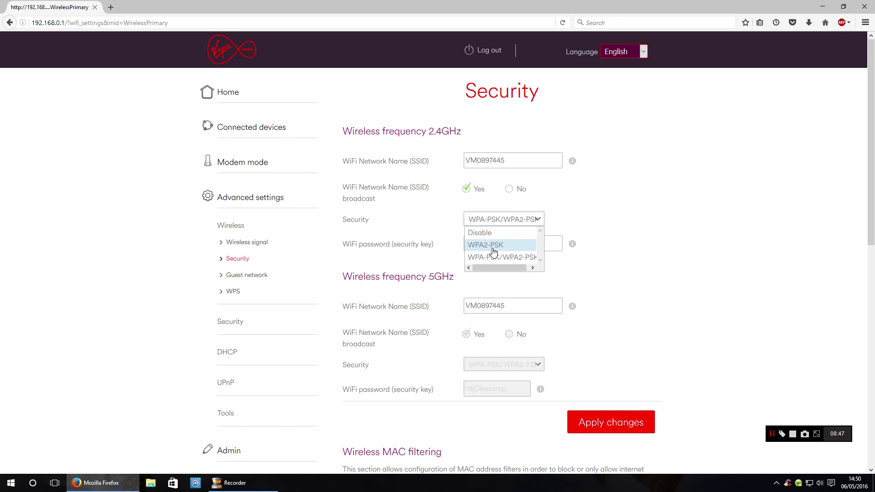
pyautogui.scroll(-1, 522, 265)
pyautogui.scroll(-3, 522, 265)
pyautogui.scroll(2, 524, 233)
pyautogui.click(525, 167)
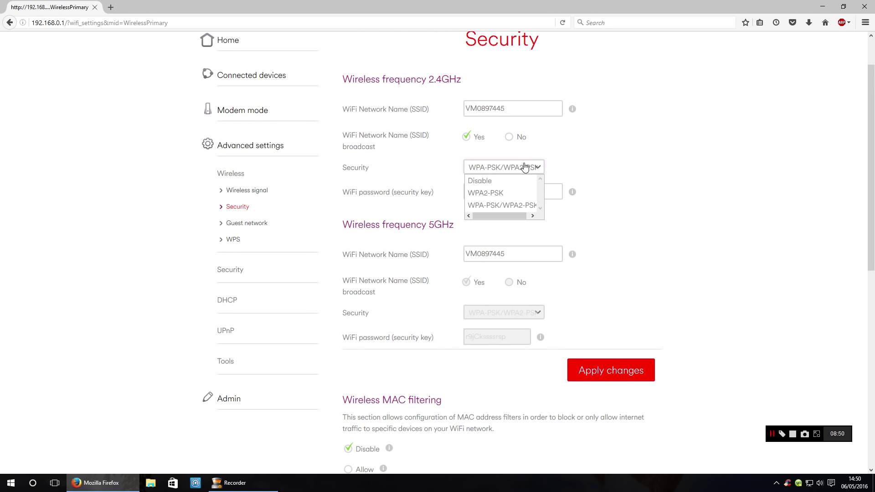
pyautogui.click(500, 195)
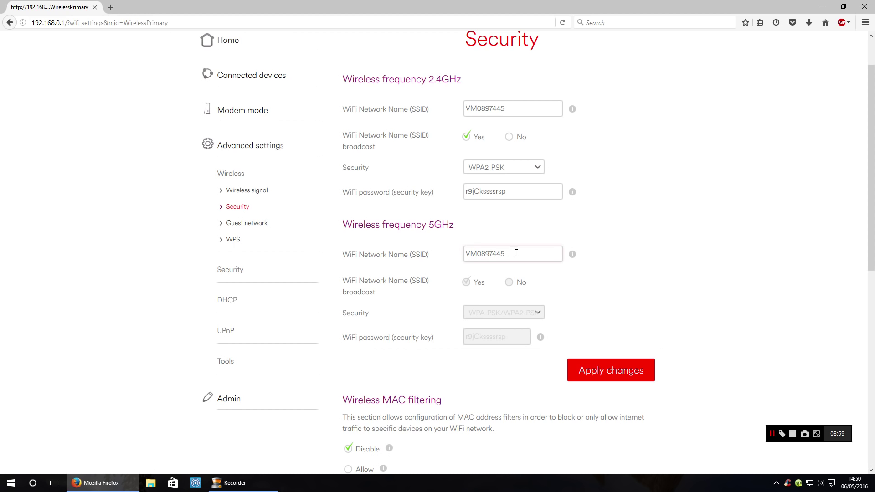
# Step: Select and focus the 5GHz network name field, leaving it unchanged
pyautogui.moveTo(514, 252); pyautogui.dragTo(458, 252)
pyautogui.click(502, 314)
pyautogui.click(531, 253)
pyautogui.moveTo(578, 254)
pyautogui.scroll(-4, 474, 334)
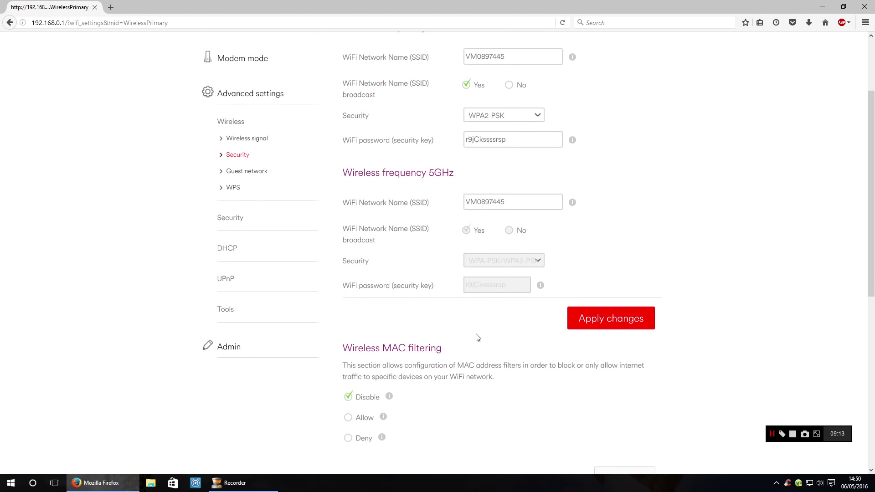
# Step: Scroll through the MAC filtering section, showing filtering disabled with no filtered devices
pyautogui.scroll(6, 470, 275)
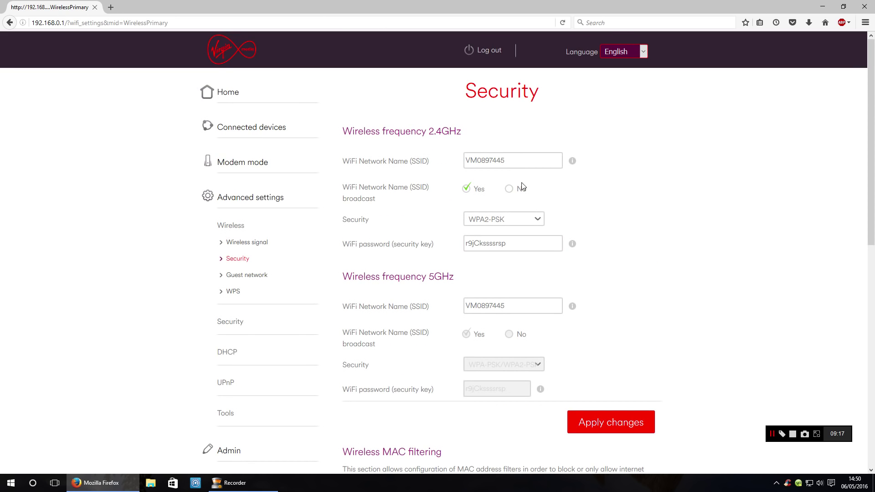
pyautogui.scroll(-10, 523, 187)
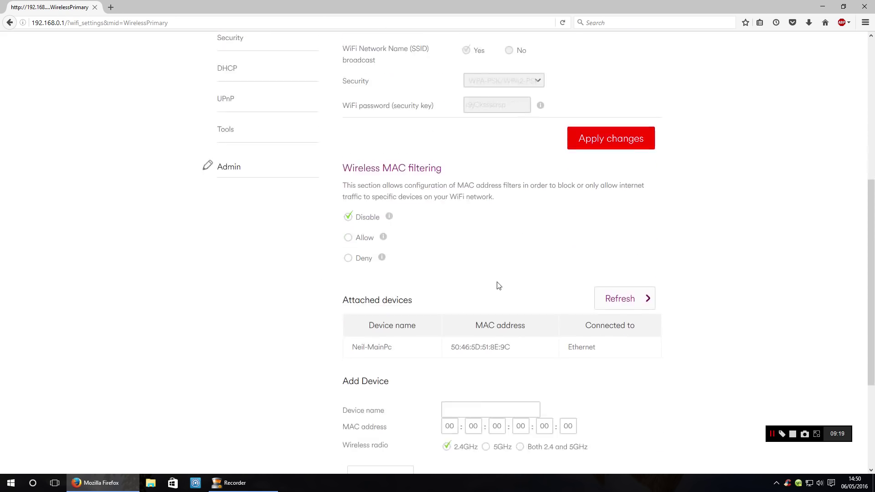
pyautogui.scroll(-3, 498, 286)
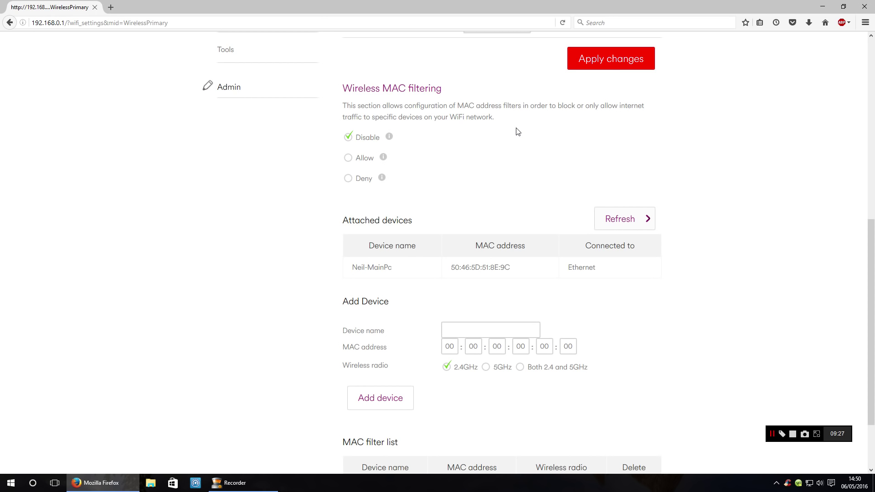
pyautogui.scroll(-3, 515, 143)
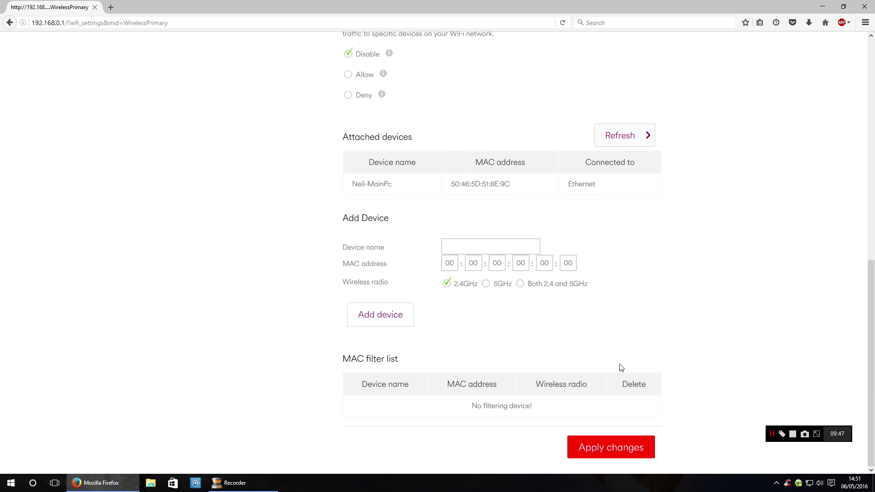
pyautogui.scroll(10, 607, 353)
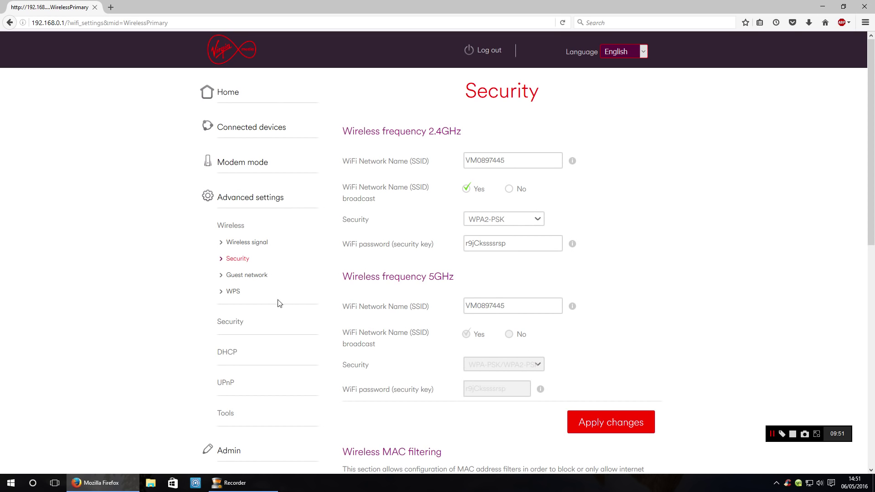
# Step: Open the Guest network page and scroll through its settings
pyautogui.click(249, 276)
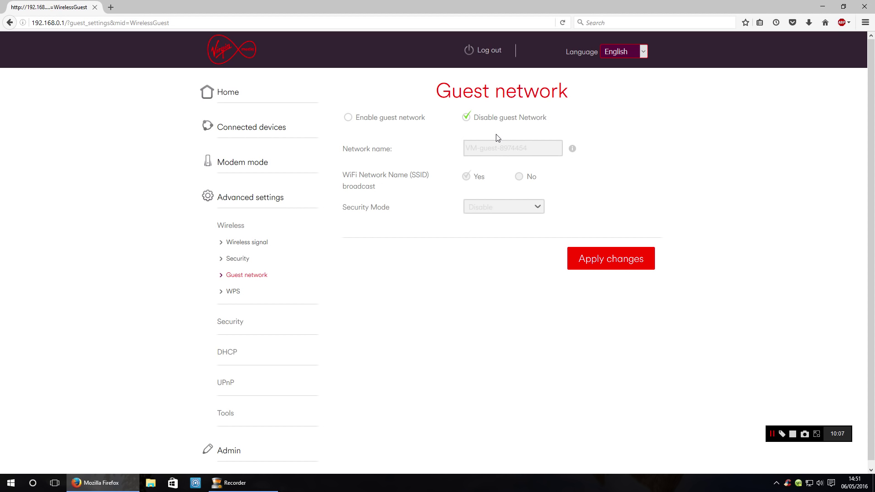
pyautogui.scroll(-1, 498, 138)
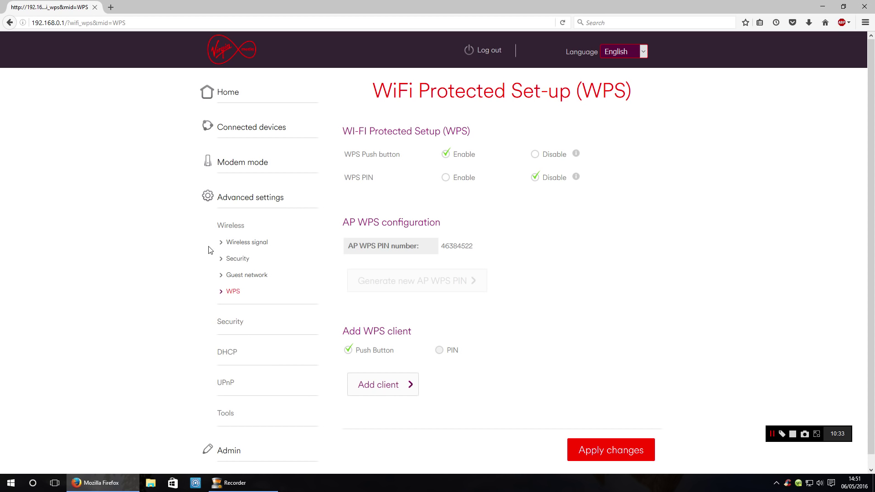
# Step: Expand Security, review the Firewall page, then view the MAC filtering page
pyautogui.click(237, 324)
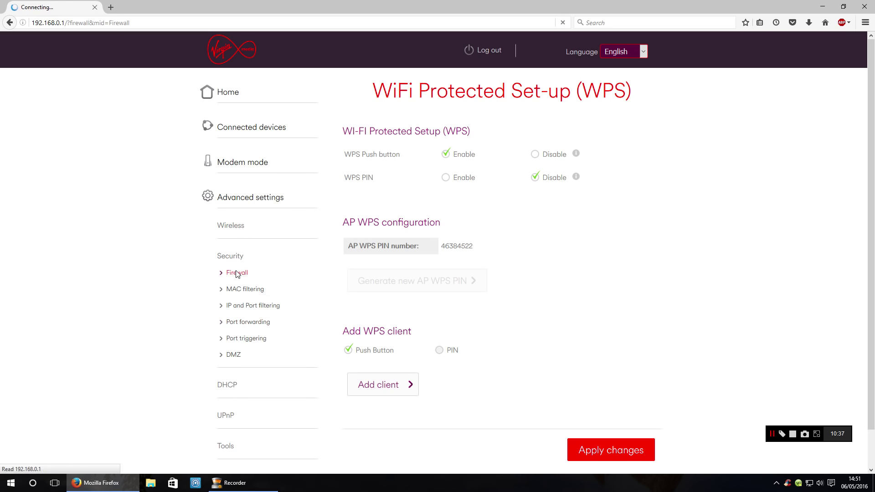
pyautogui.click(236, 273)
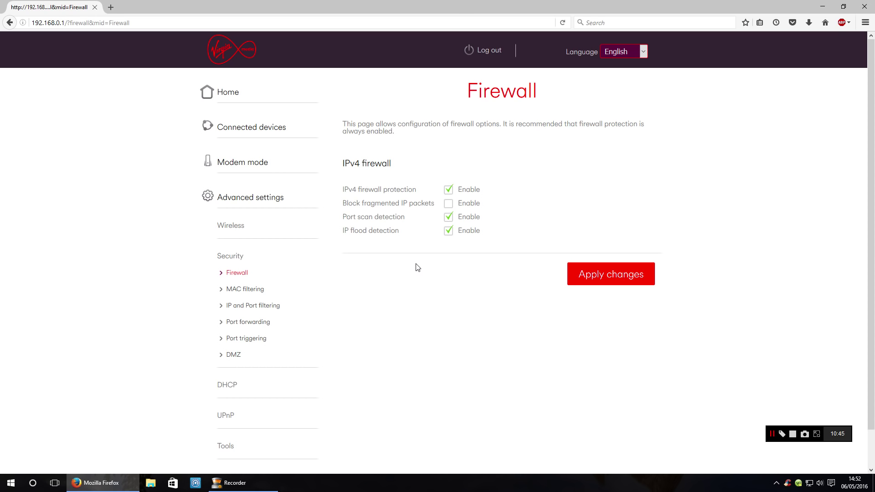
pyautogui.click(252, 291)
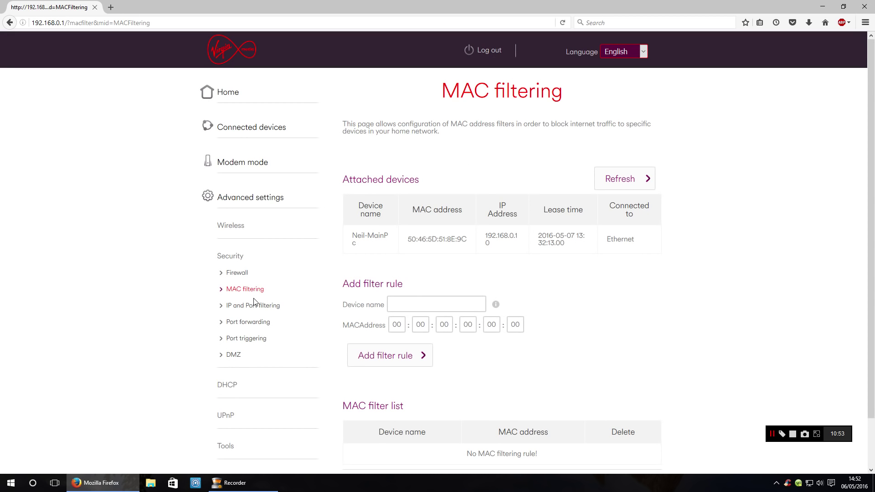
pyautogui.scroll(-3, 528, 256)
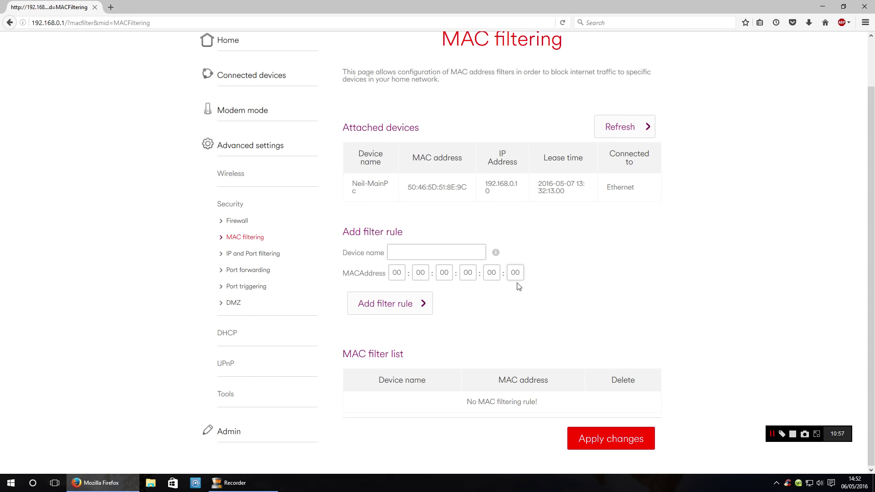
pyautogui.moveTo(497, 255)
# Step: Visit the IP and Port filtering, Port forwarding, Port triggering and DMZ pages in turn
pyautogui.click(241, 261)
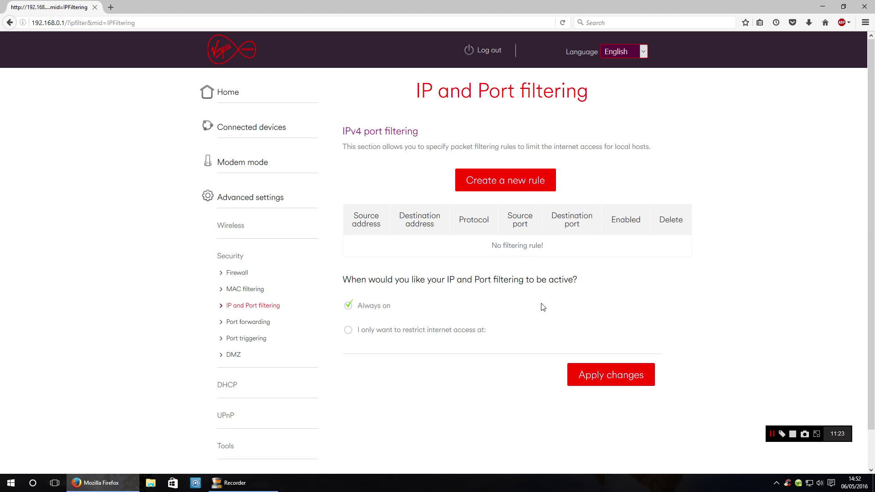
pyautogui.click(237, 324)
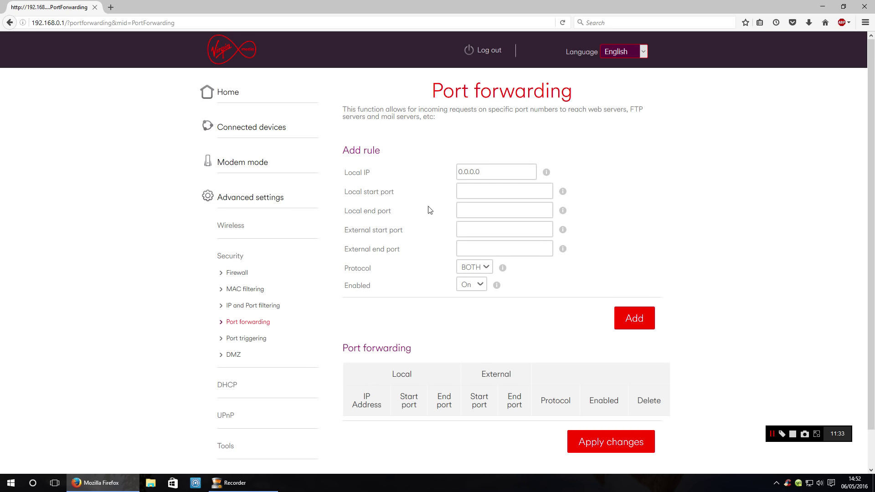
pyautogui.click(254, 338)
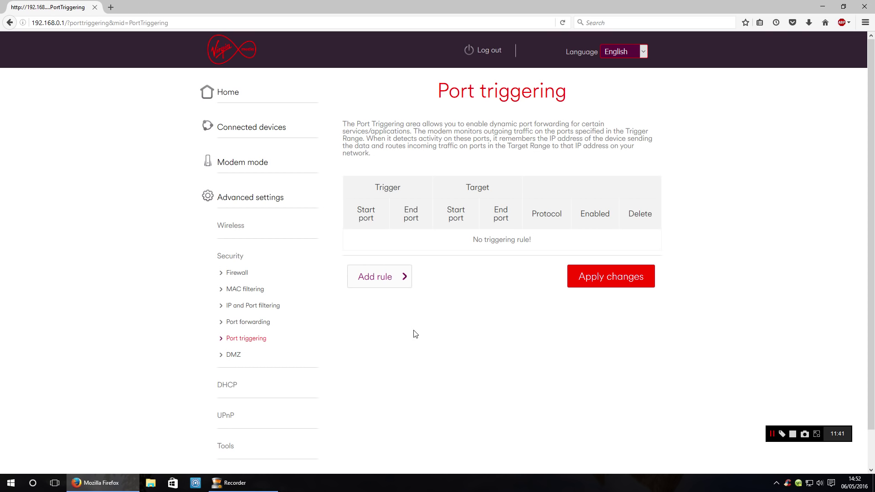
pyautogui.click(243, 359)
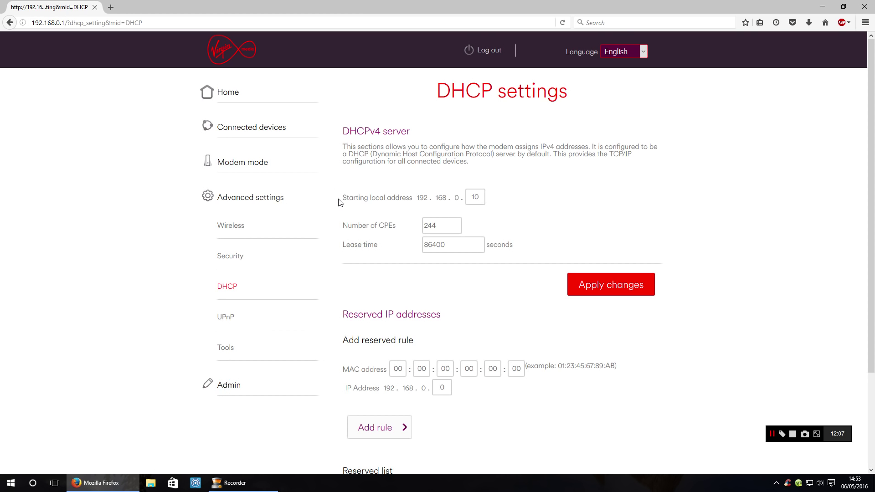
# Step: Open the UPnP page, showing UPnP Enabled, and expand the Tools list
pyautogui.scroll(-2, 338, 201)
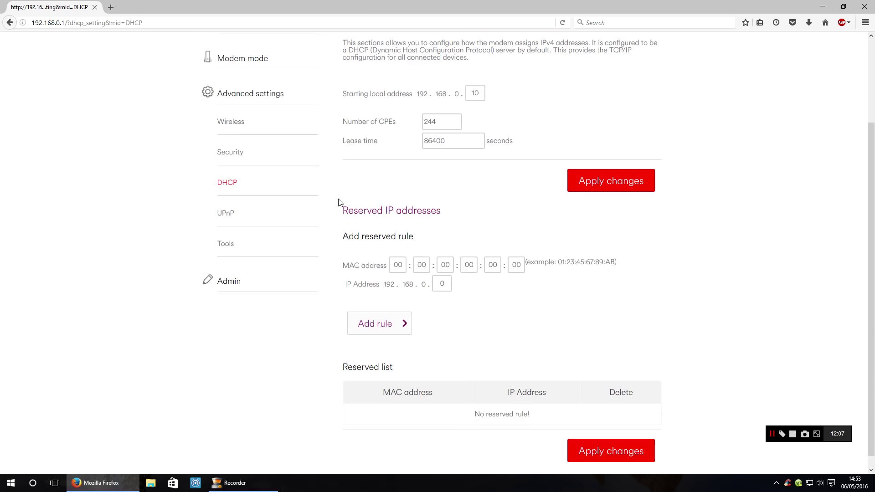
pyautogui.click(225, 216)
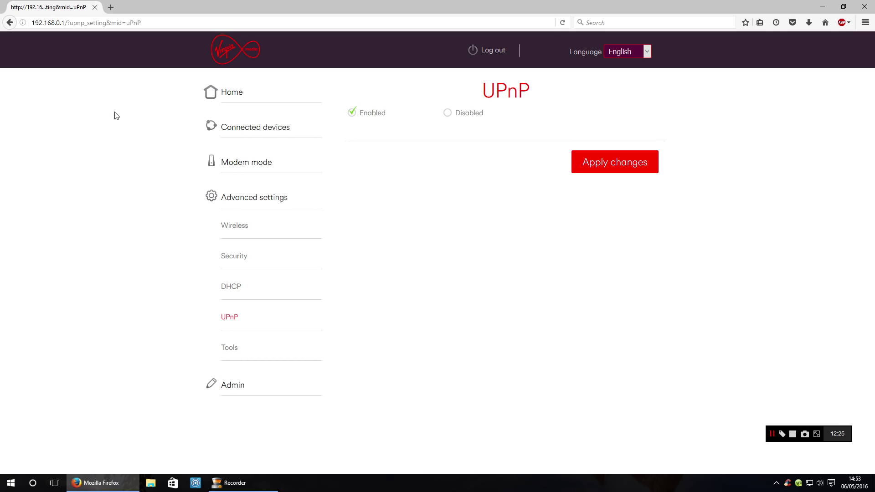
pyautogui.click(223, 345)
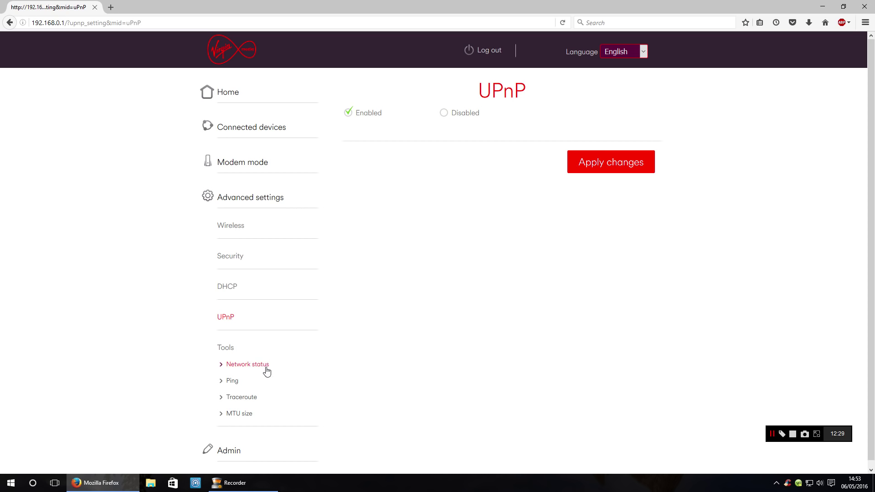
# Step: On Network status, review the downstream and upstream bonded channels and the operational configuration details
pyautogui.click(260, 368)
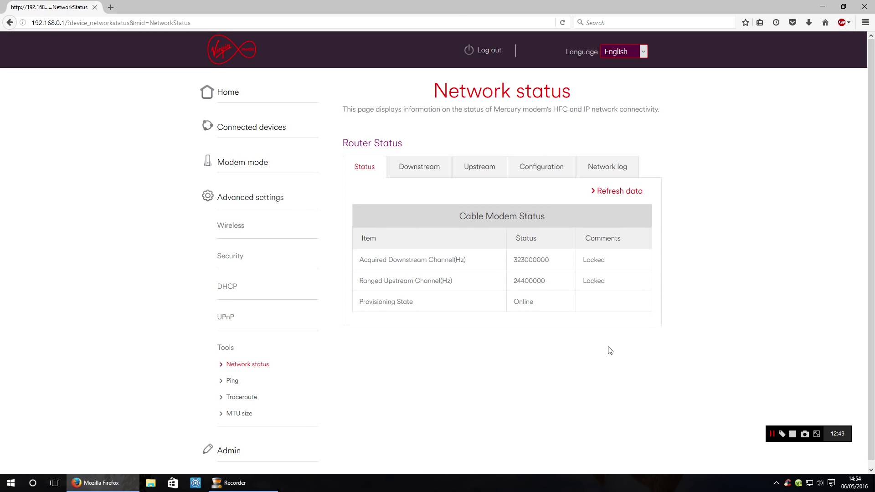
pyautogui.click(426, 173)
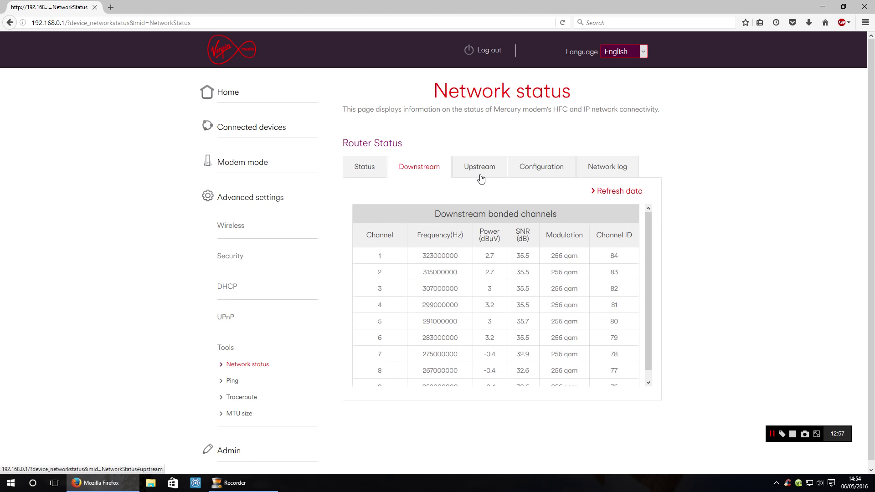
pyautogui.click(471, 162)
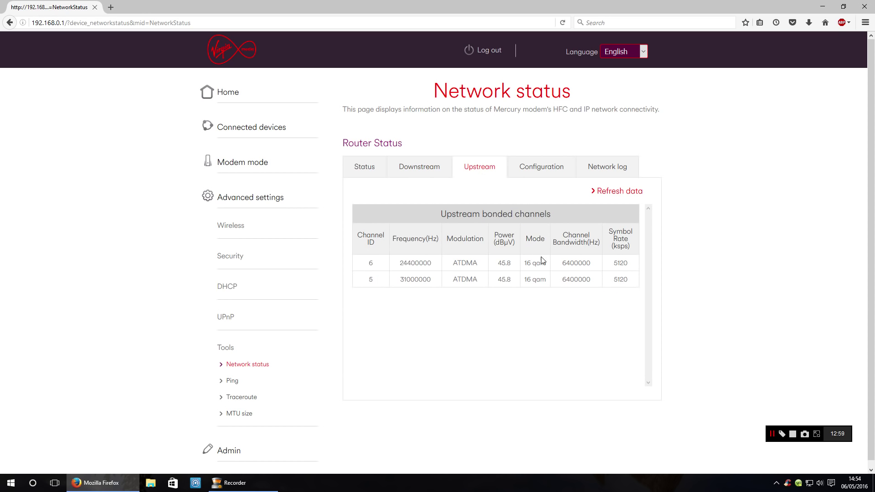
pyautogui.click(560, 170)
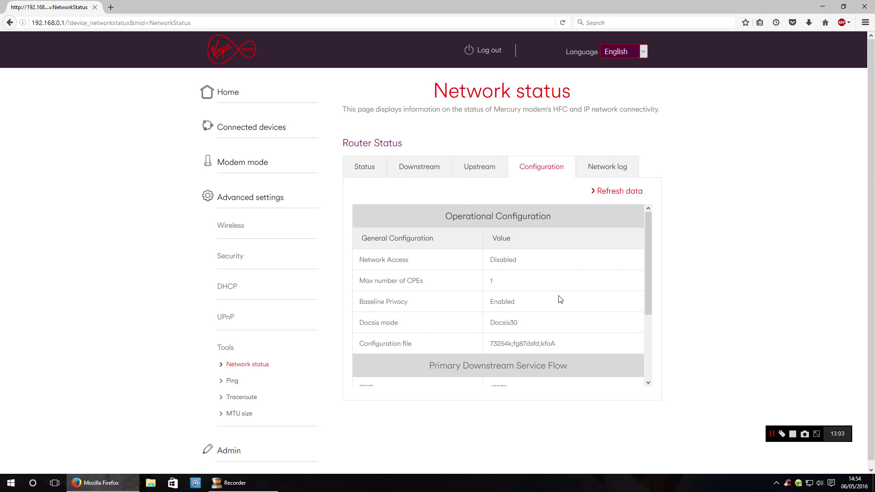
pyautogui.scroll(-4, 555, 299)
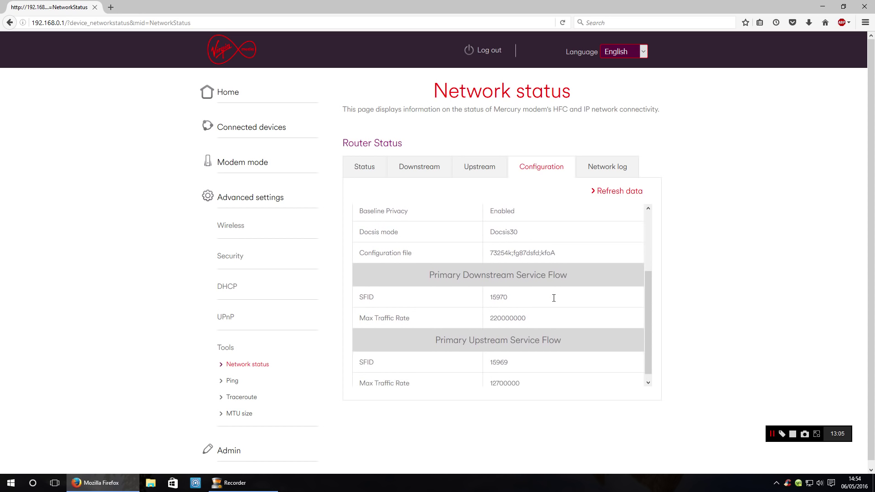
# Step: Browse the network log showing the factory-reset event plus DHCP FAILED and No Ranging Response errors
pyautogui.click(595, 172)
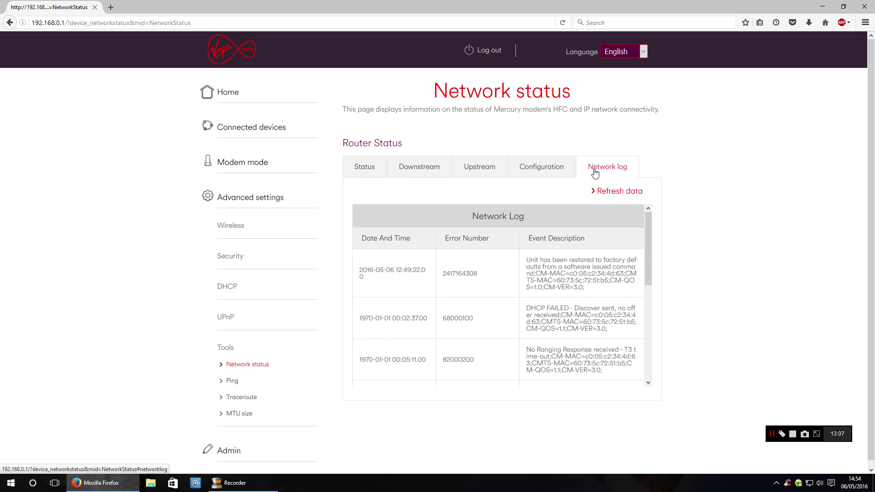
pyautogui.scroll(-5, 580, 346)
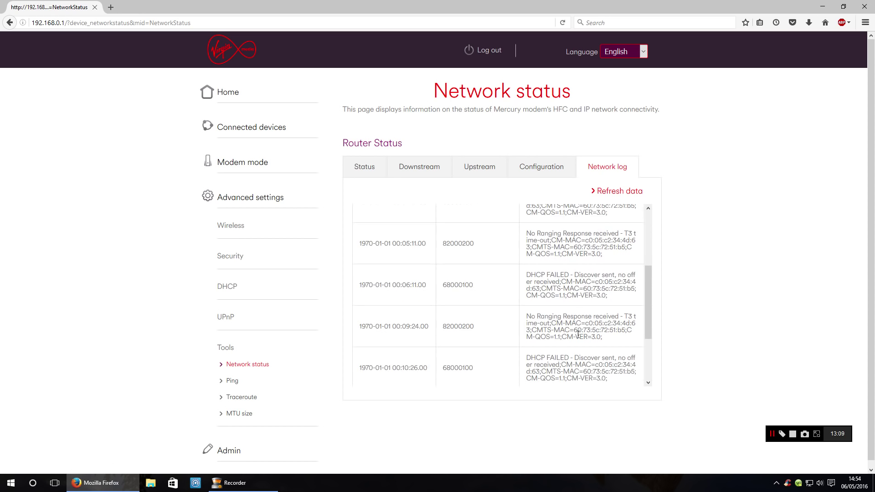
pyautogui.scroll(-3, 578, 334)
pyautogui.scroll(10, 578, 338)
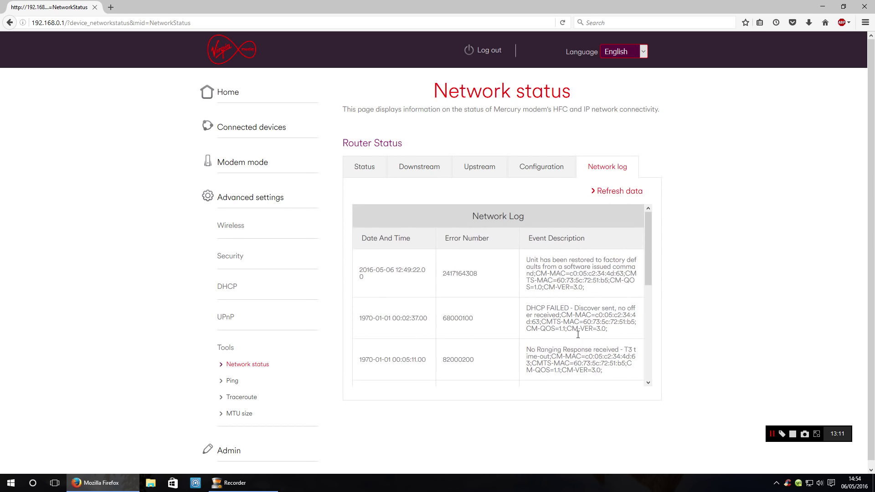
pyautogui.scroll(-2, 585, 301)
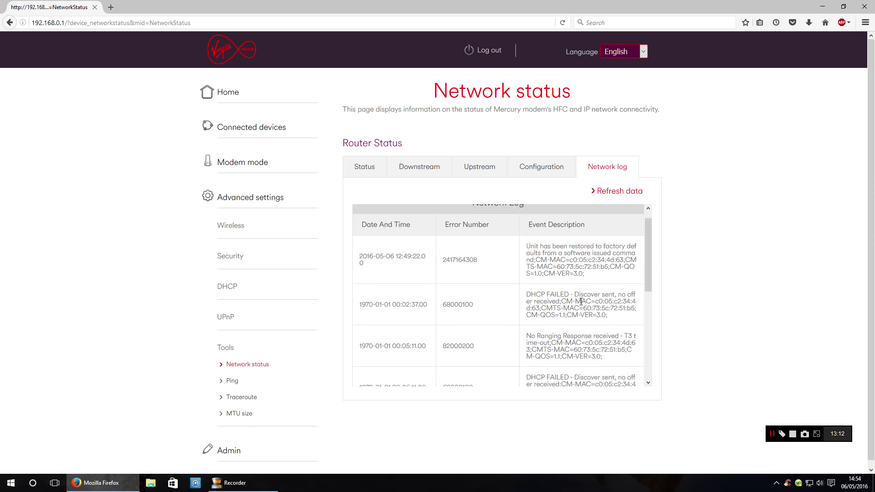
# Step: Look over the Ping and Traceroute tools, then view the MTU size page showing gateway MTU 1500
pyautogui.click(229, 383)
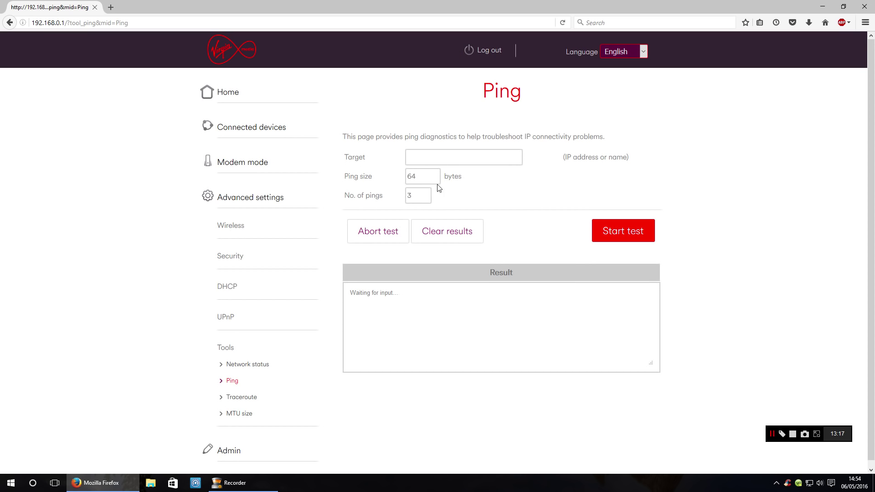
pyautogui.click(495, 161)
pyautogui.click(235, 401)
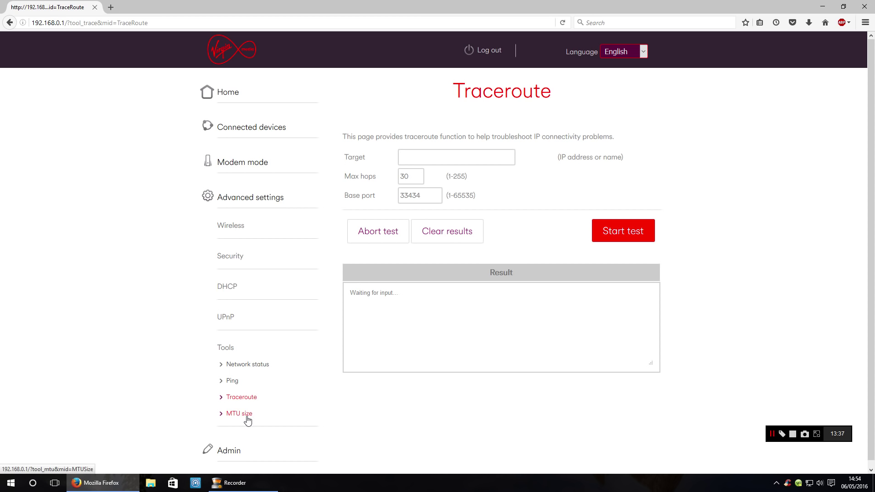
pyautogui.click(248, 420)
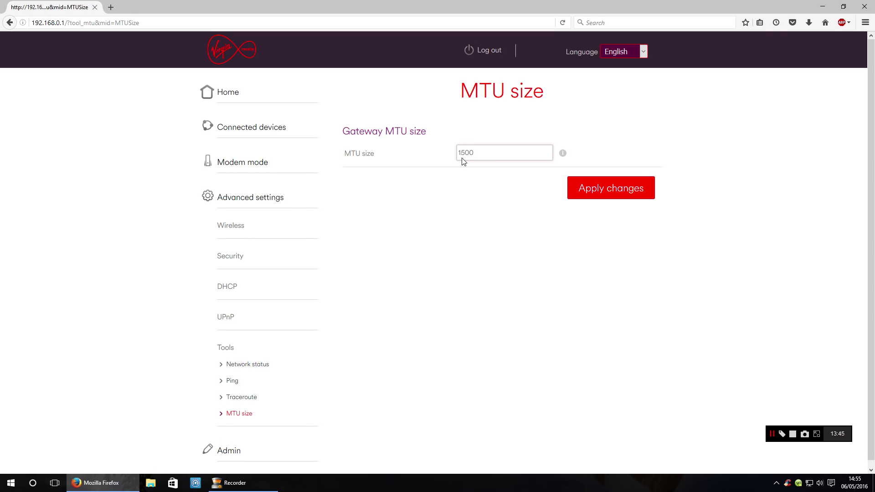
pyautogui.scroll(-1, 342, 400)
# Step: Under Admin, pass the Change password form and review the backup, restore, factory reset and restart options
pyautogui.click(233, 448)
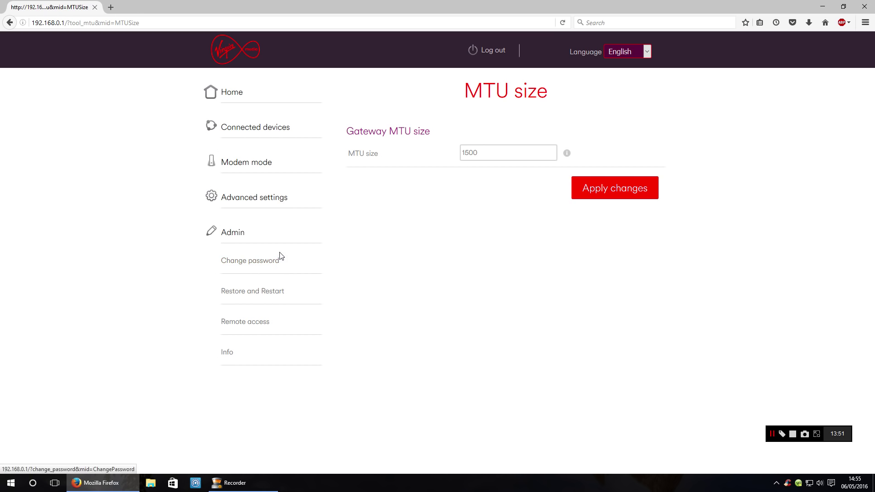
pyautogui.click(267, 262)
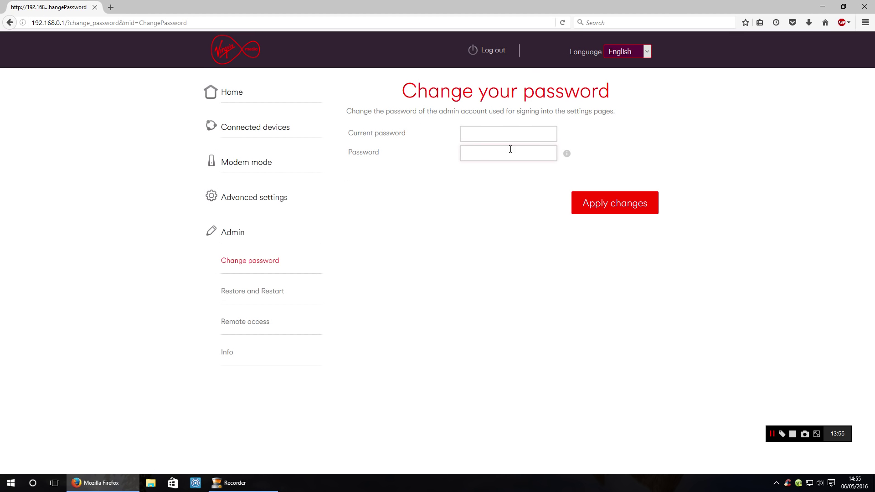
pyautogui.click(254, 292)
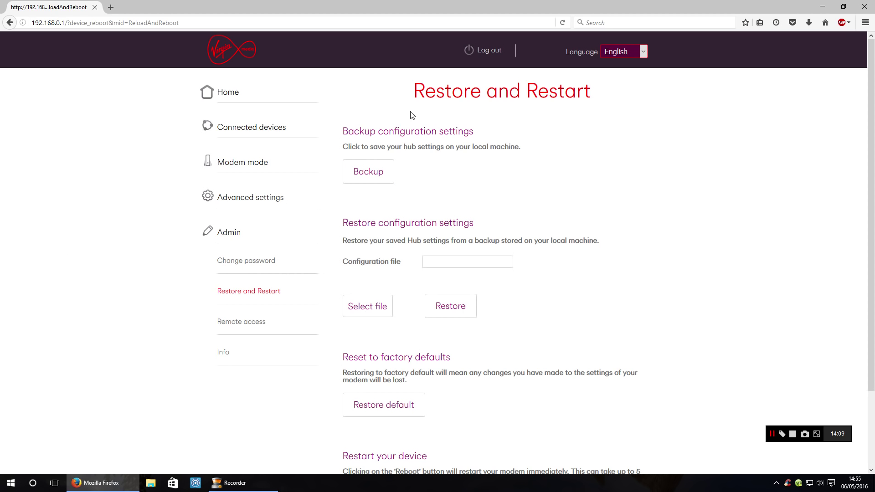
pyautogui.scroll(-2, 472, 346)
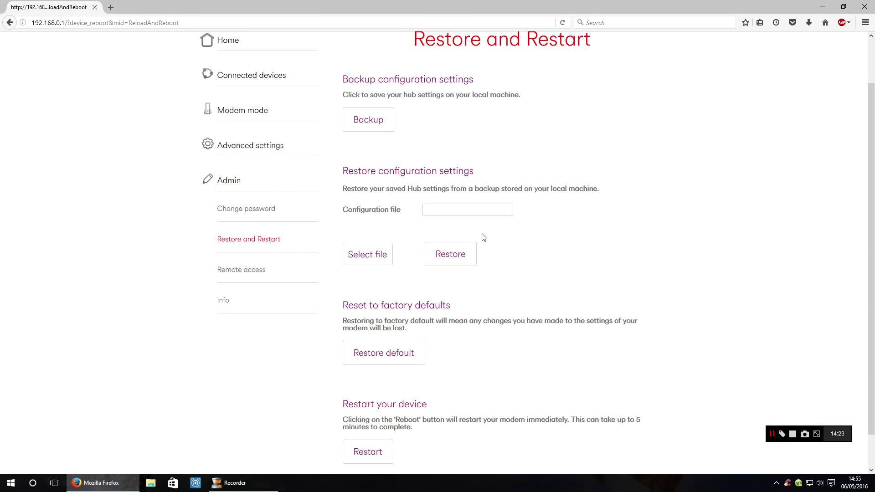
pyautogui.scroll(-2, 484, 237)
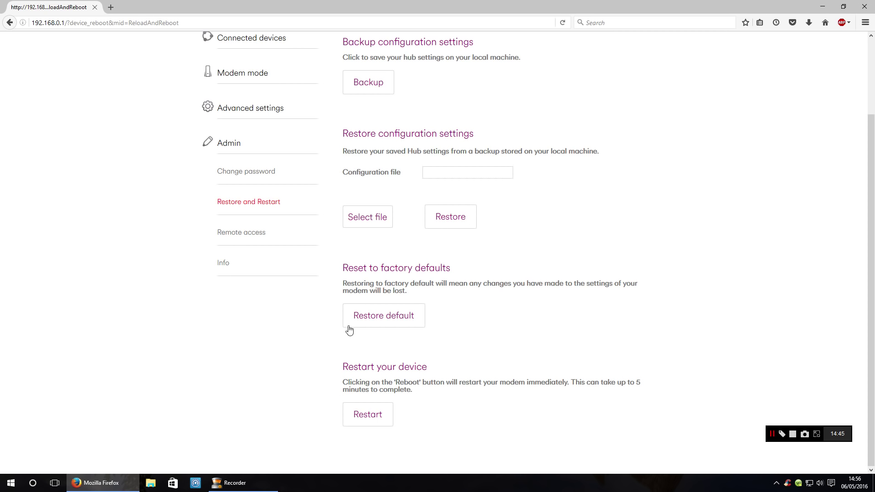
# Step: Go to the Remote access page under Admin, on the way to the Info page
pyautogui.click(230, 233)
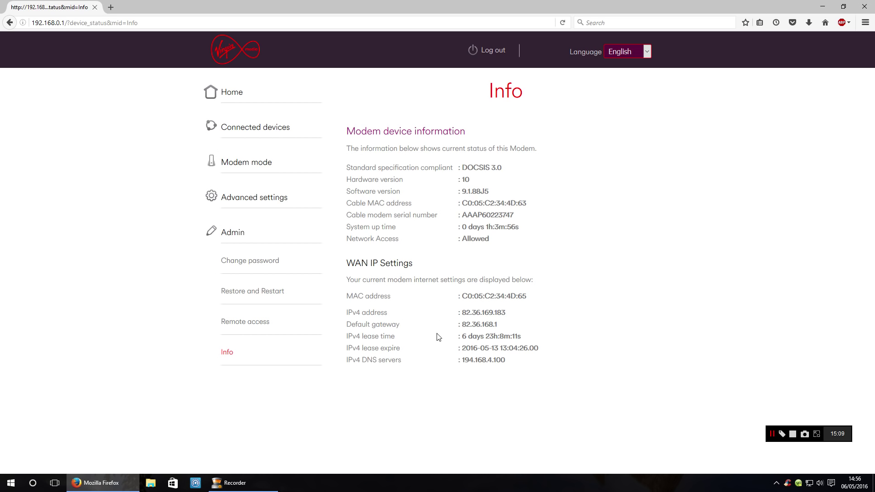
# Step: View Modem mode and Connected devices, then review the Welcome page's wizards and status (one LAN device, no wireless)
pyautogui.click(234, 163)
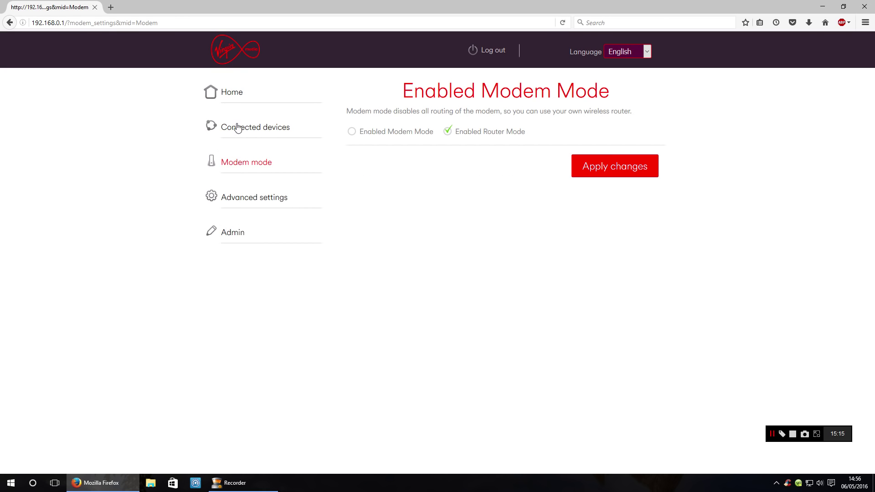
pyautogui.click(237, 127)
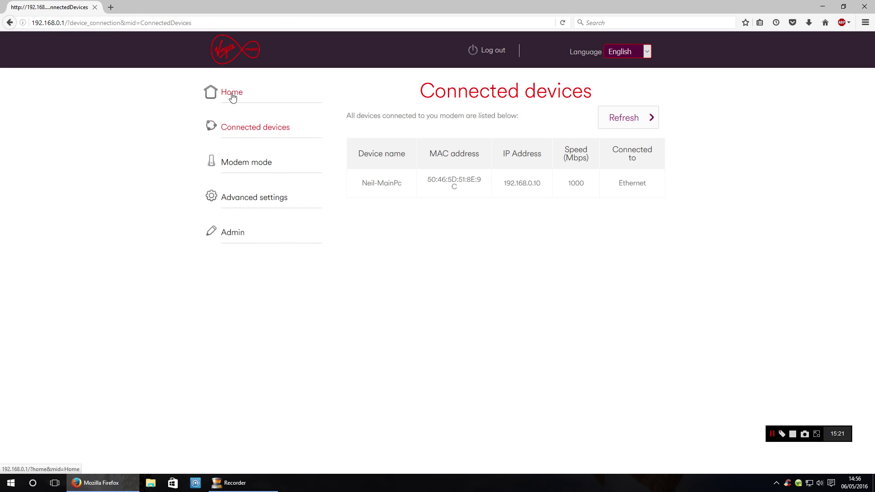
pyautogui.click(233, 93)
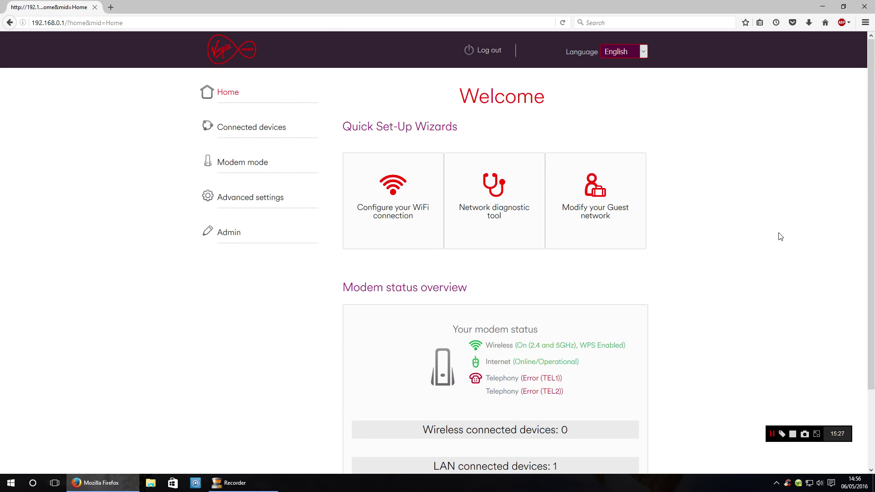
pyautogui.scroll(-2, 711, 269)
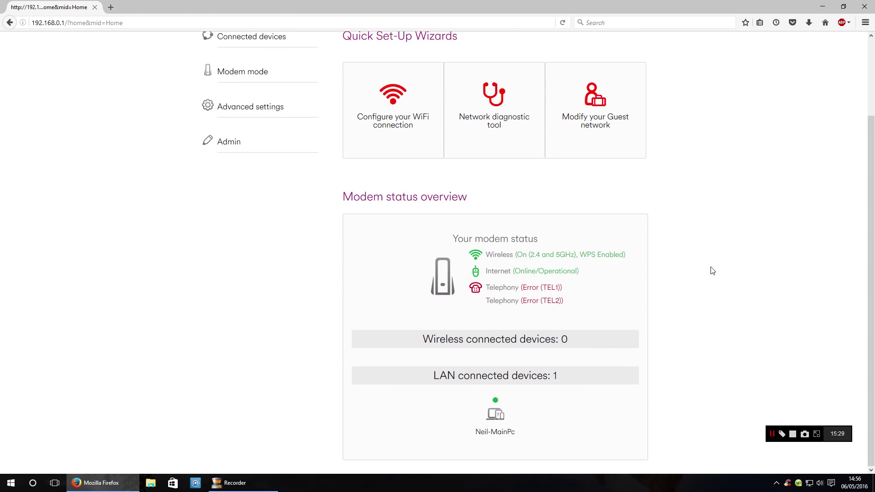
pyautogui.scroll(2, 711, 270)
pyautogui.scroll(-2, 711, 270)
pyautogui.scroll(2, 495, 407)
pyautogui.scroll(-2, 496, 407)
pyautogui.scroll(2, 377, 413)
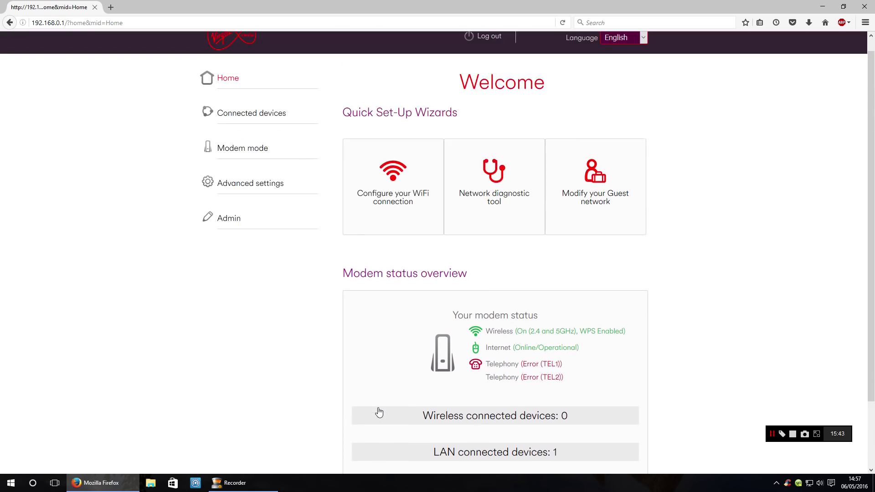
pyautogui.click(396, 191)
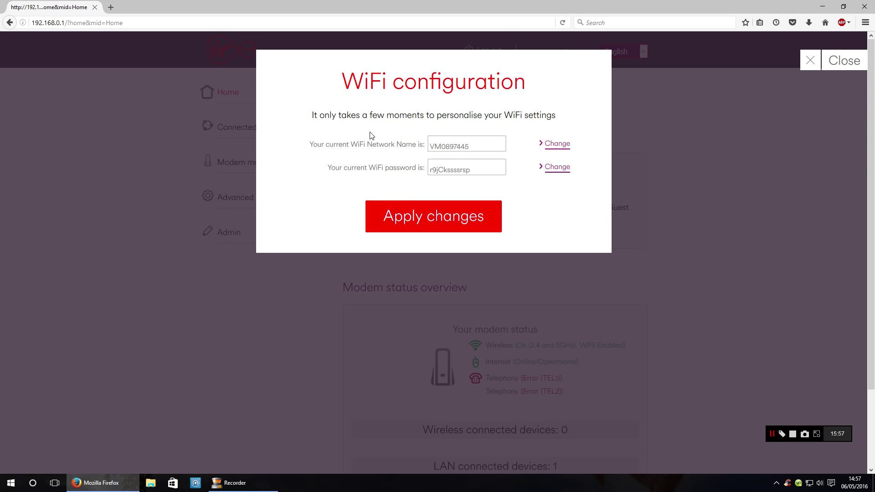
pyautogui.click(444, 226)
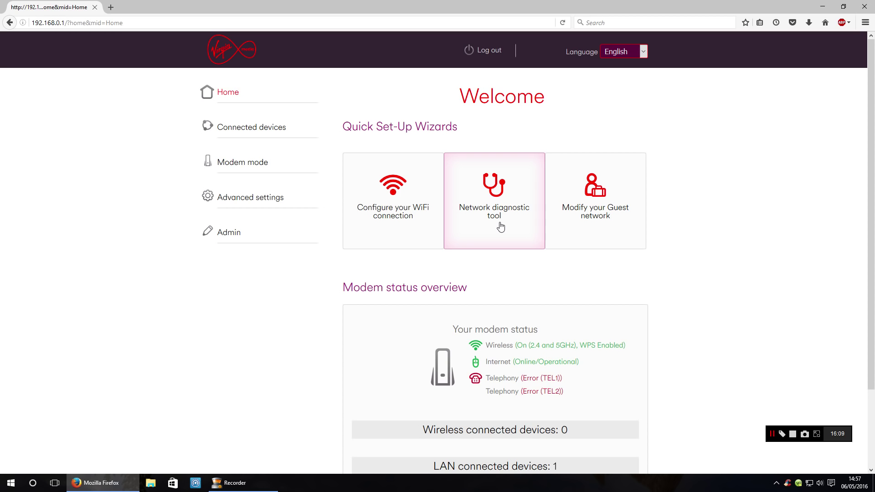
pyautogui.click(501, 227)
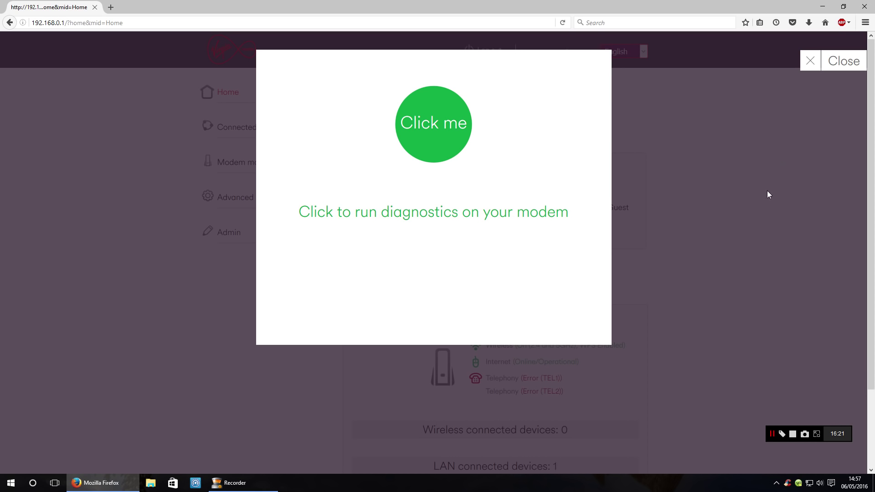
pyautogui.click(844, 61)
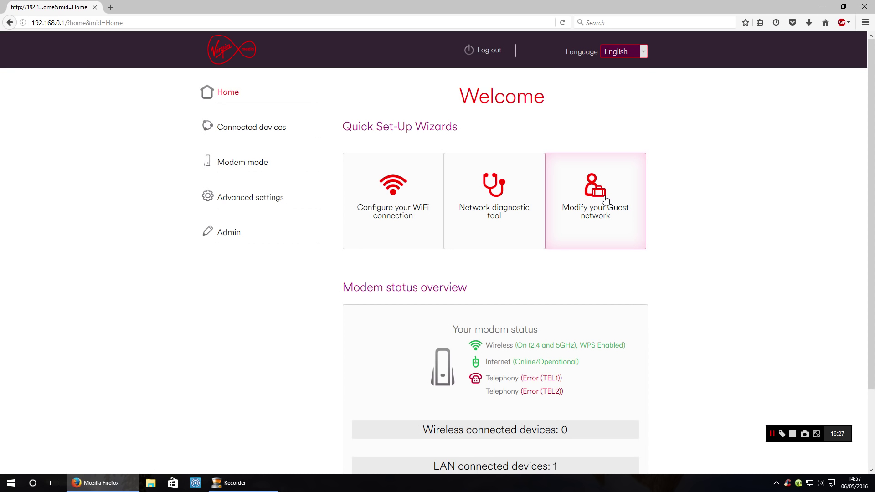
pyautogui.click(606, 200)
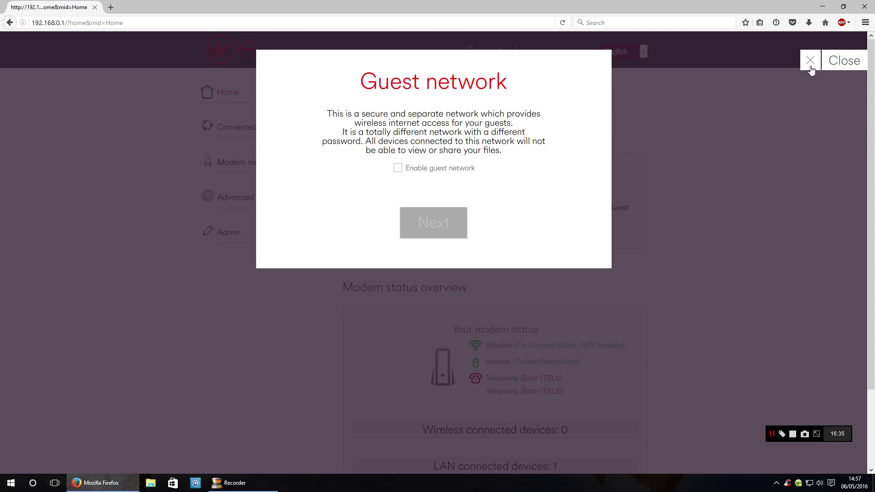
pyautogui.click(834, 61)
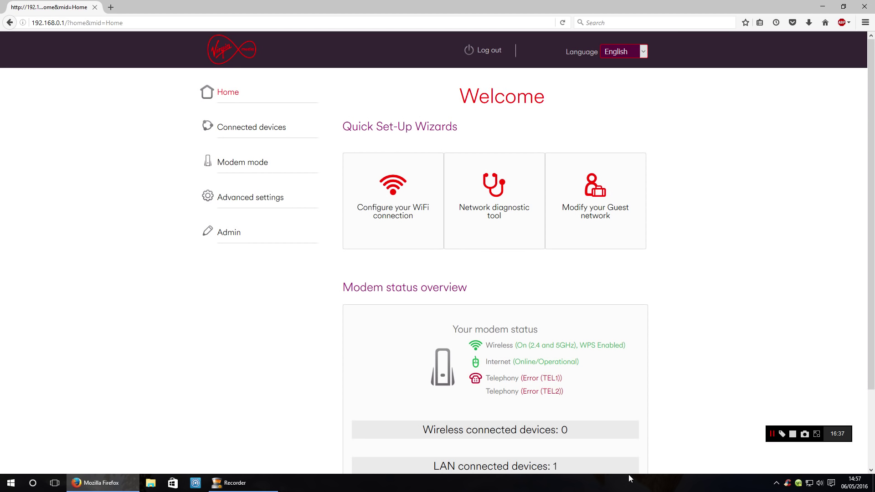